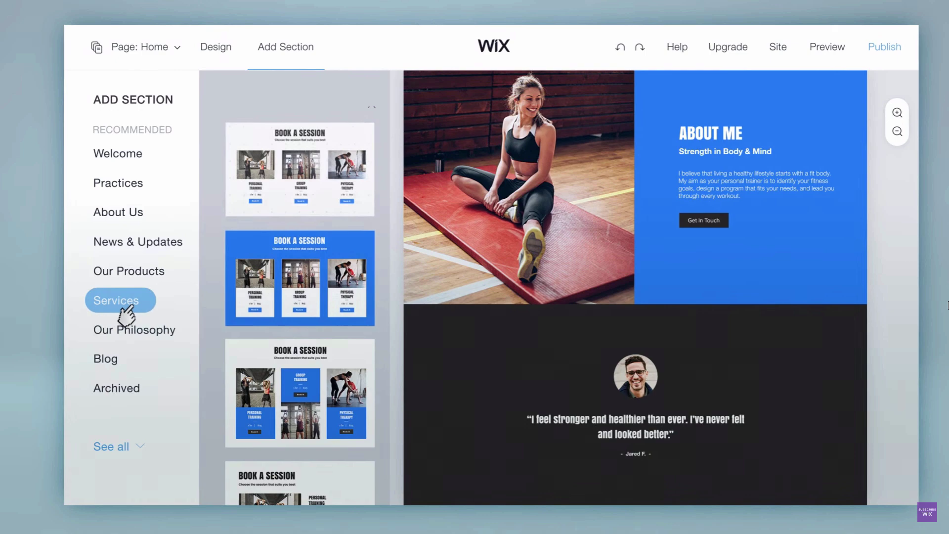
Step: Add a Book a Session section, apply the Delight design, and switch the welcome section to video
drag(297, 180, 625, 237)
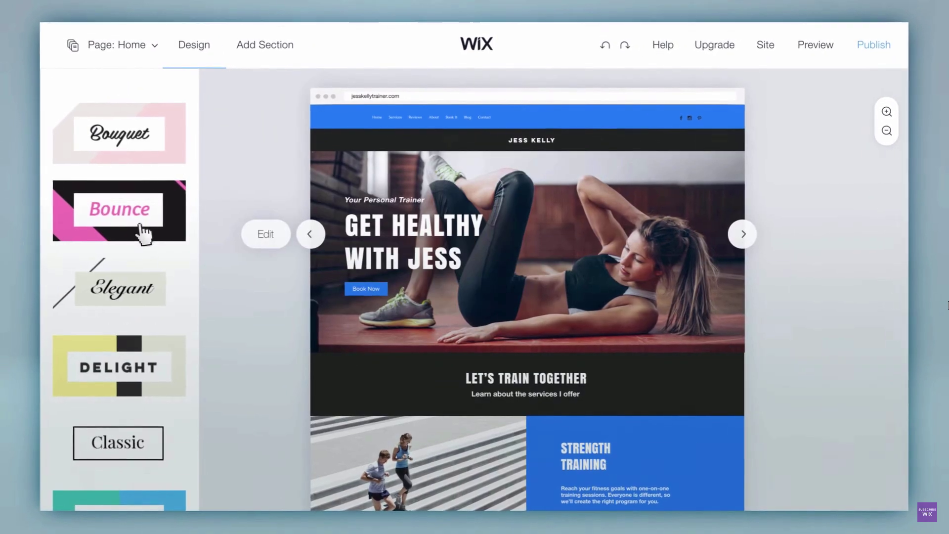
click(143, 234)
click(142, 387)
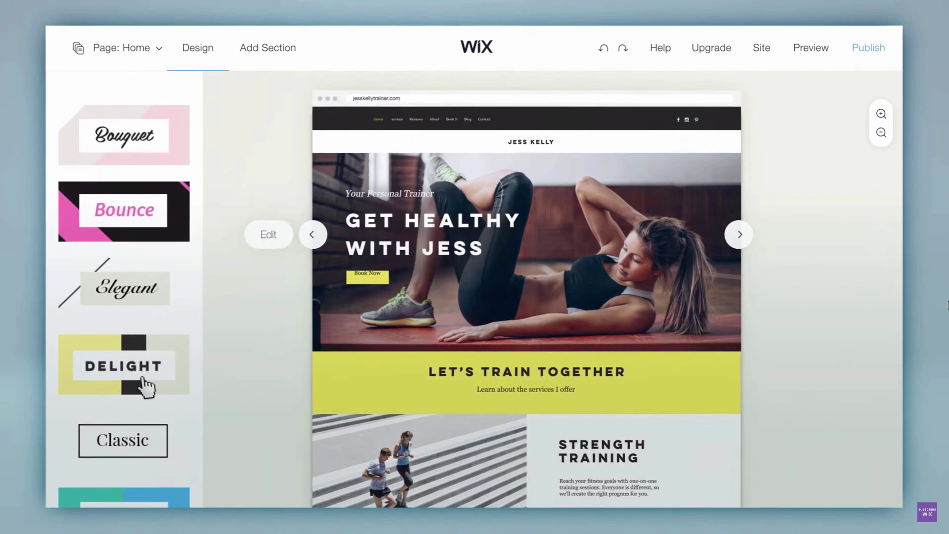
click(279, 242)
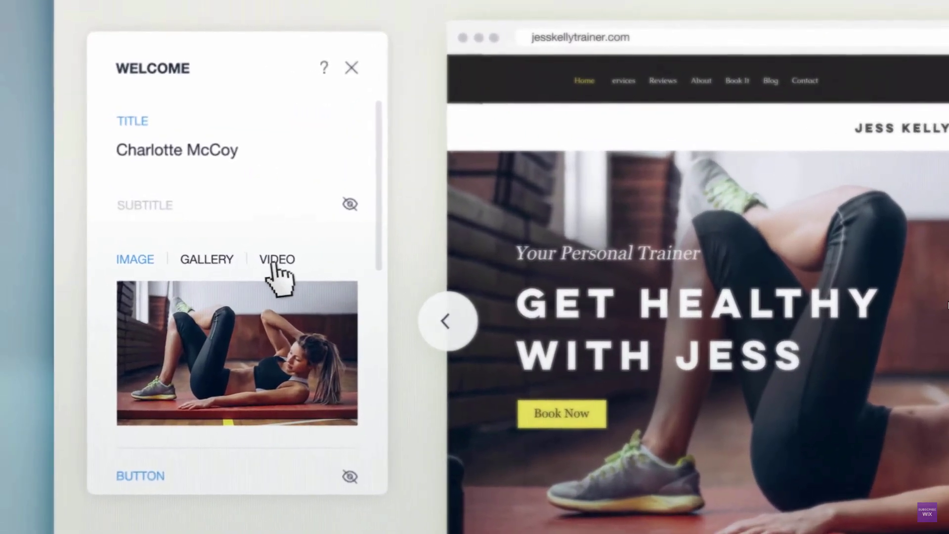
click(189, 241)
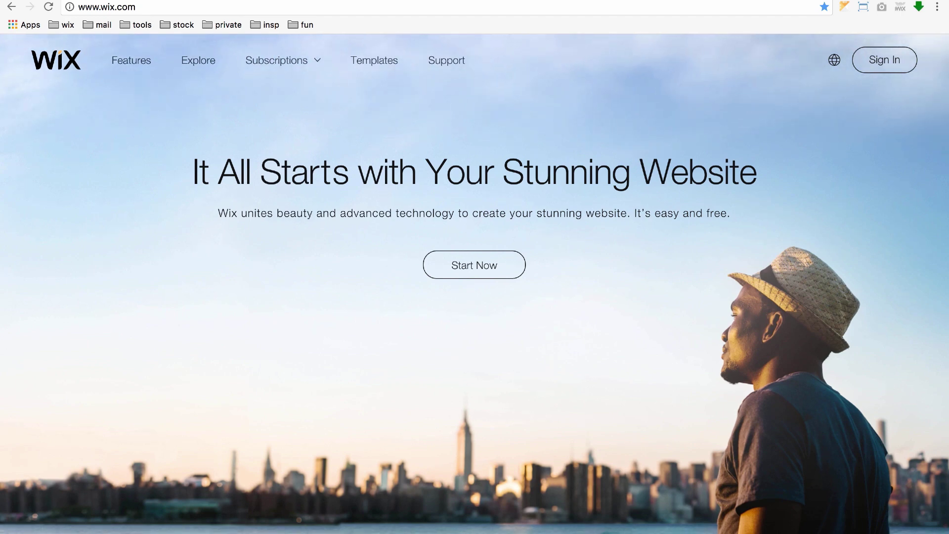
Step: Start a new Wix account sign-up, entering the email address in both fields and a password
click(485, 259)
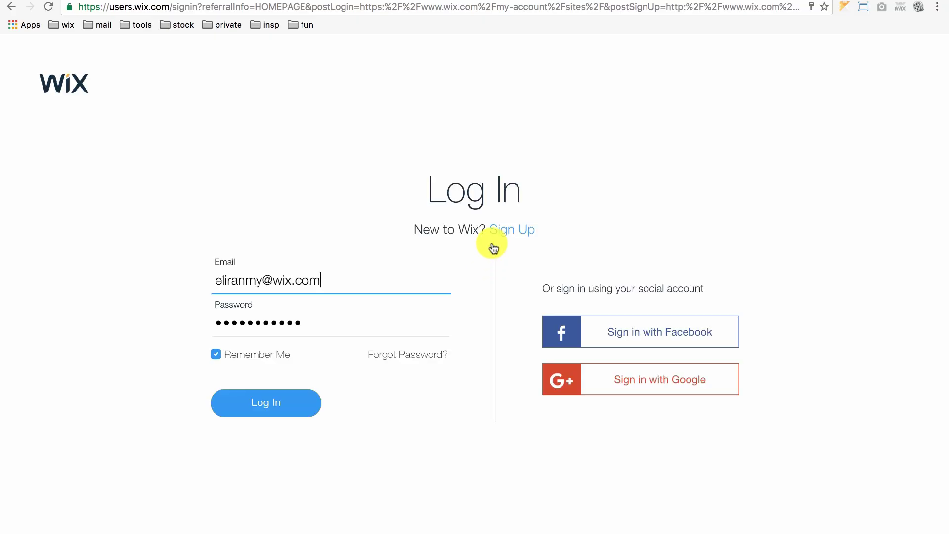
click(518, 230)
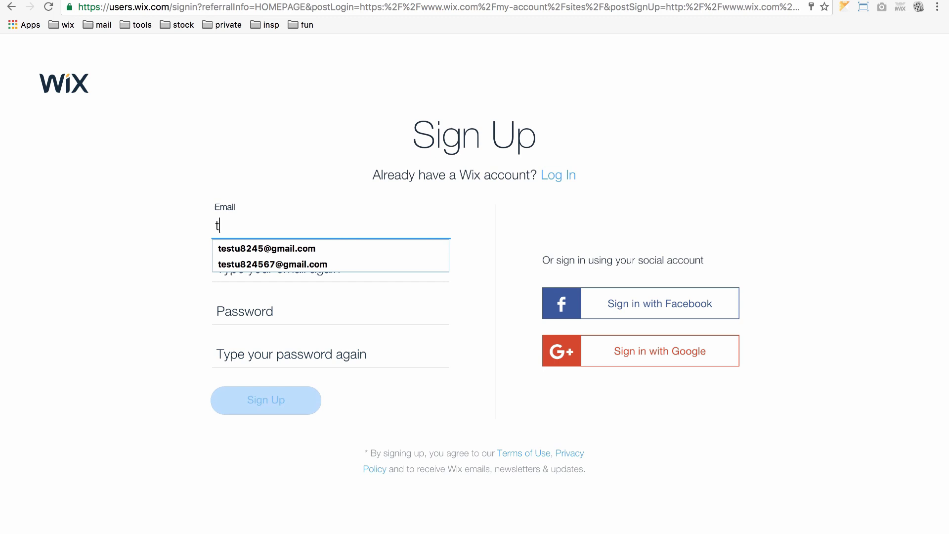
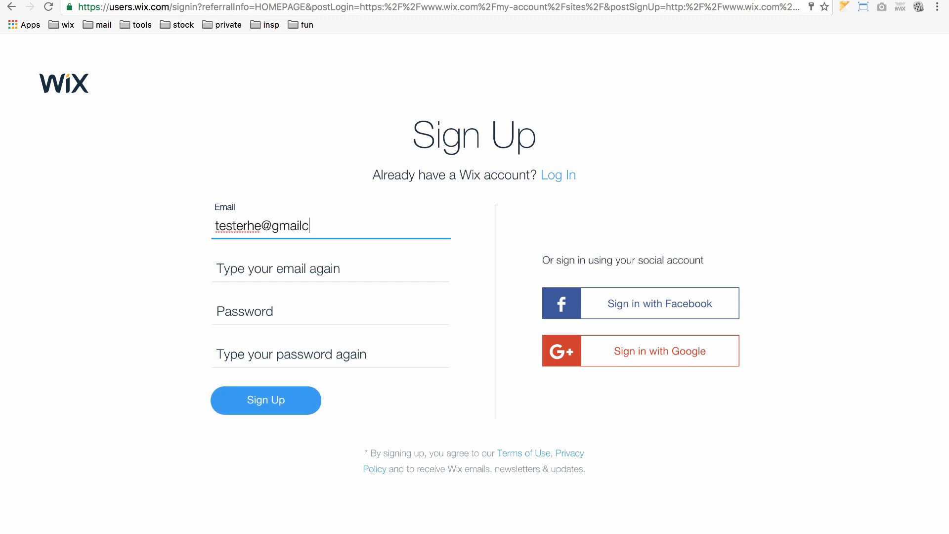
key(super+a)
key(super+c)
key(Tab)
key(super+v)
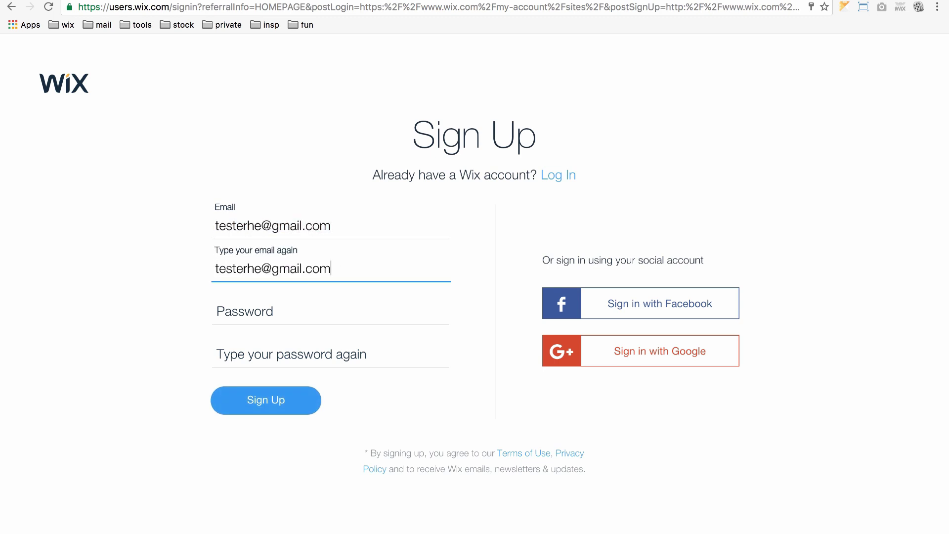
key(Tab)
key(Tab)
text(12)
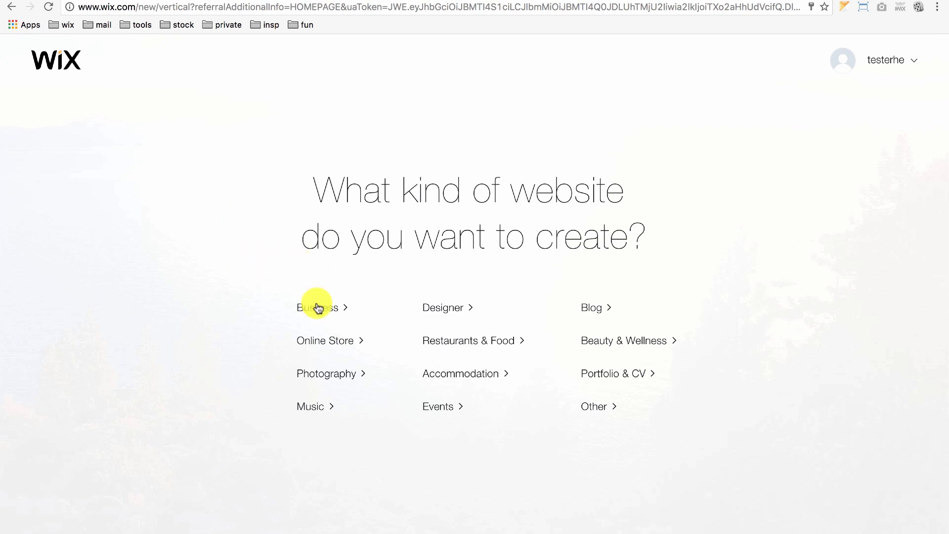
Step: Choose Business as the website type and start building it with Wix ADI
click(334, 308)
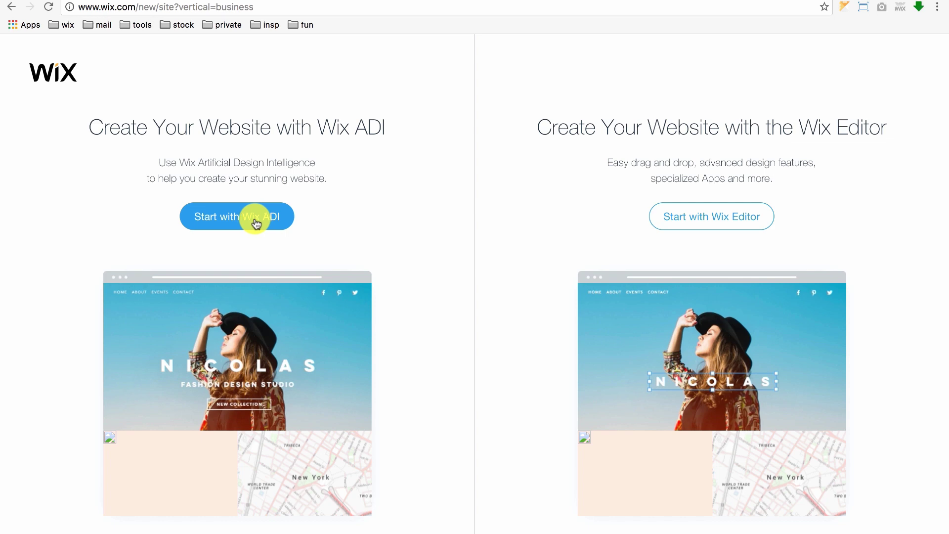
click(256, 224)
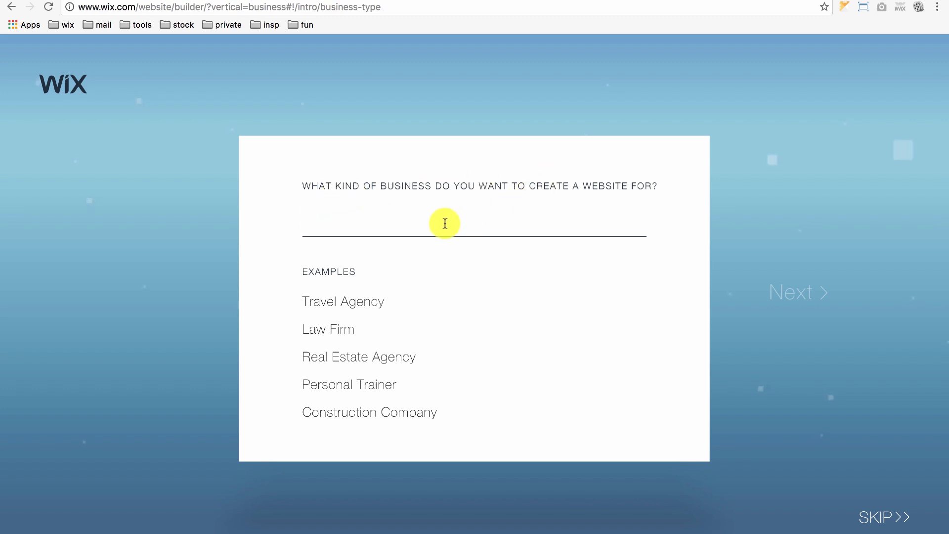
Step: Set the business type to Consulting Firm and the business name to James Consulting
text(Con)
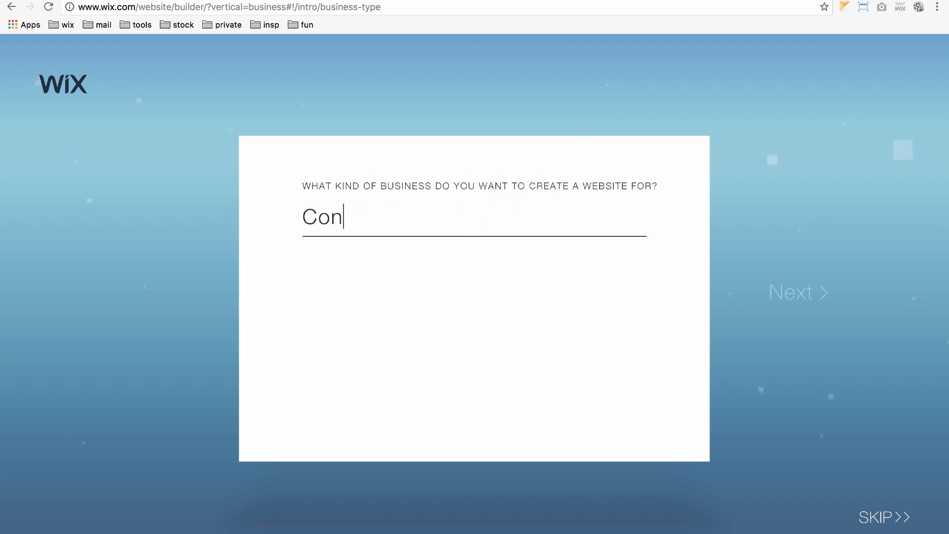
text(sulting)
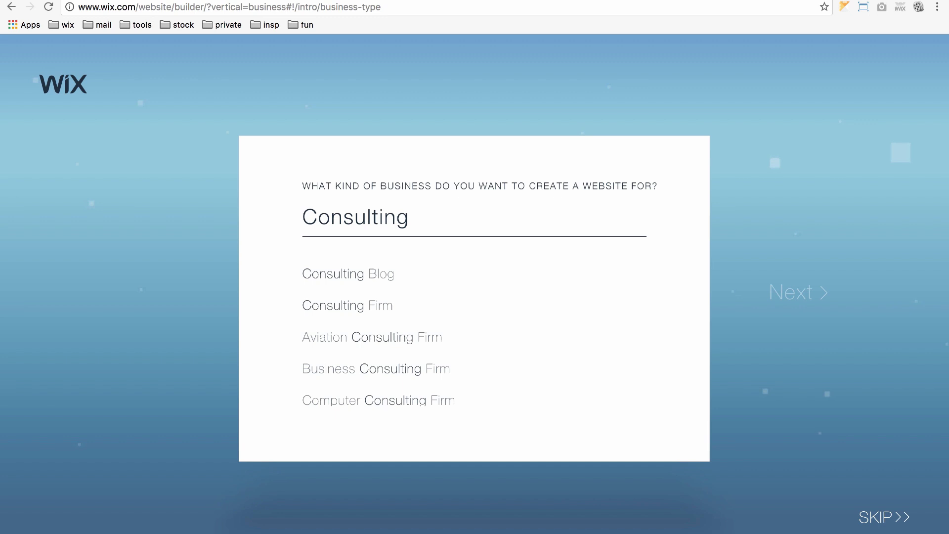
click(372, 305)
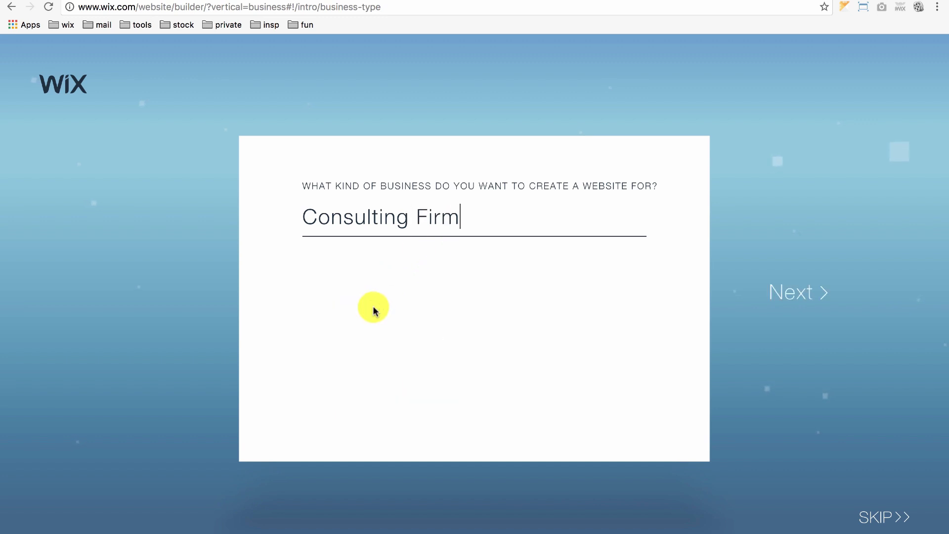
click(807, 293)
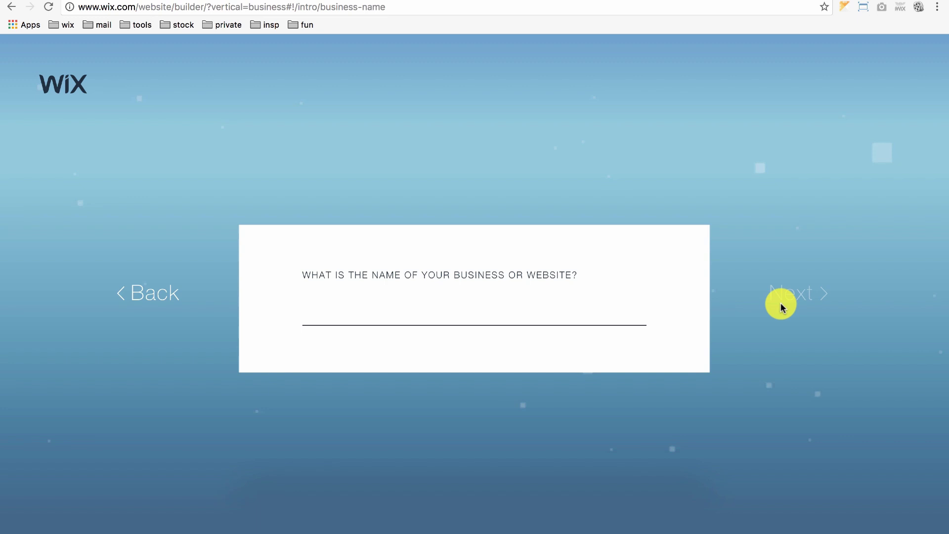
text(James Con)
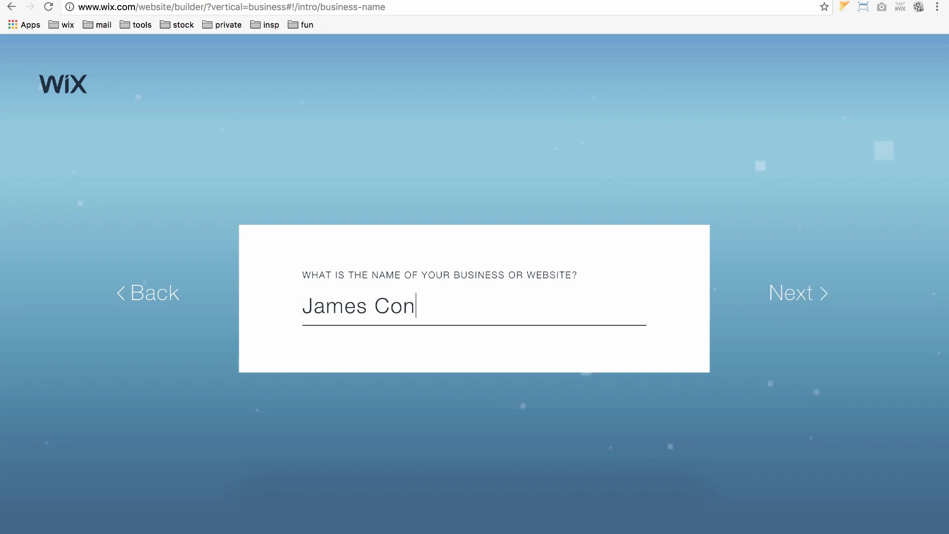
text(sulting)
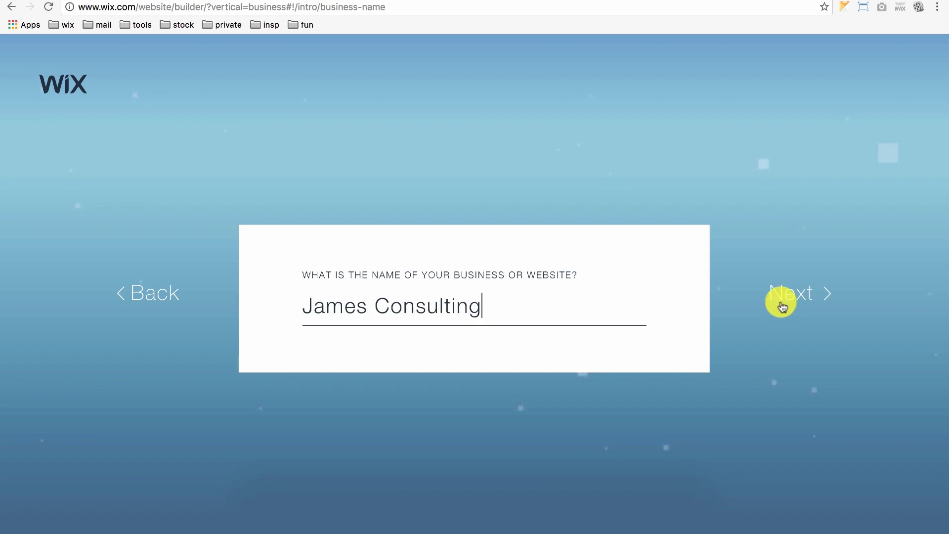
click(780, 303)
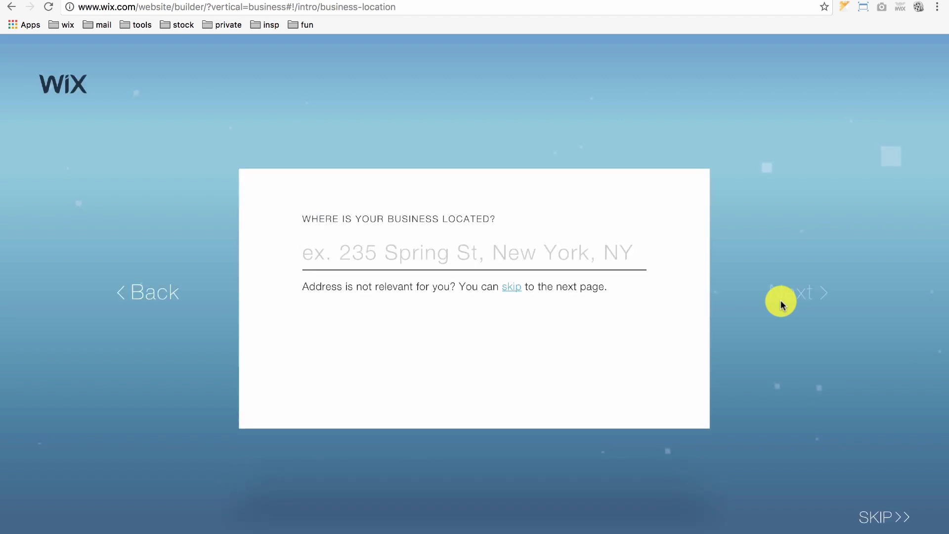
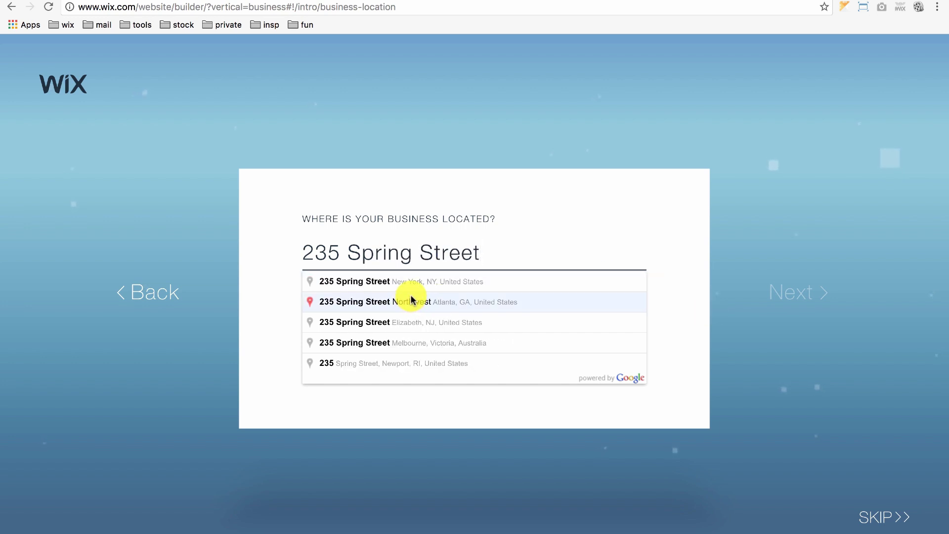
Step: Enter the business street address, pick its New York match, and skip the public info search
click(415, 280)
click(814, 290)
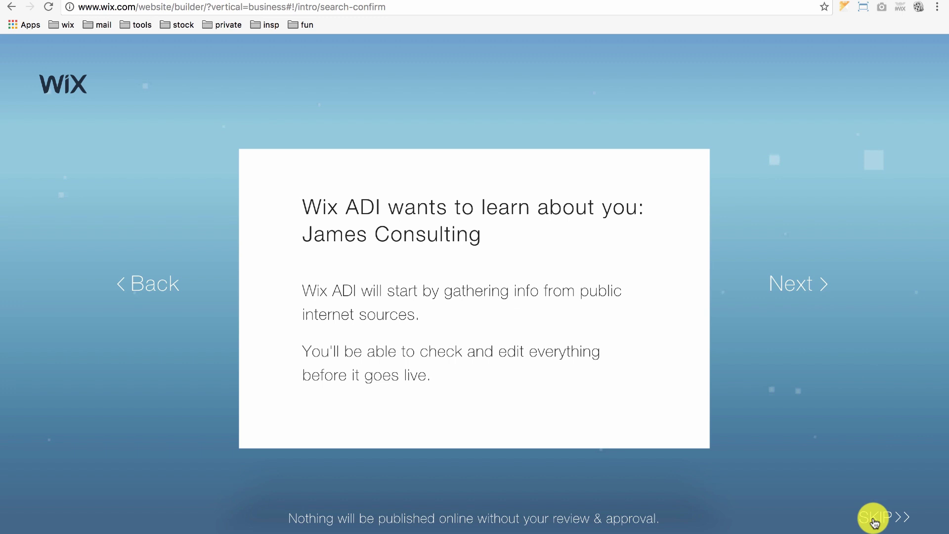
click(873, 519)
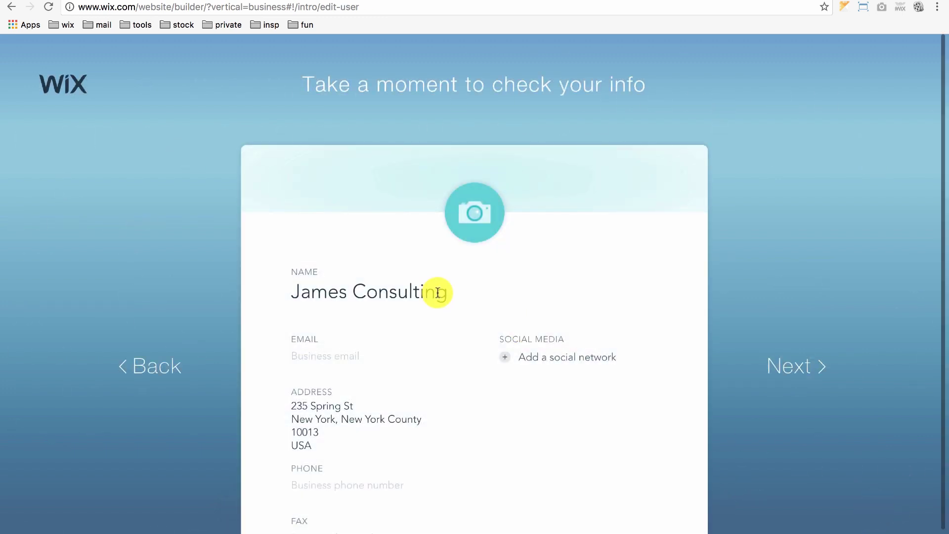
Step: Fill in the business email address and phone number on the check-your-info form
scroll(452, 292, down, 1)
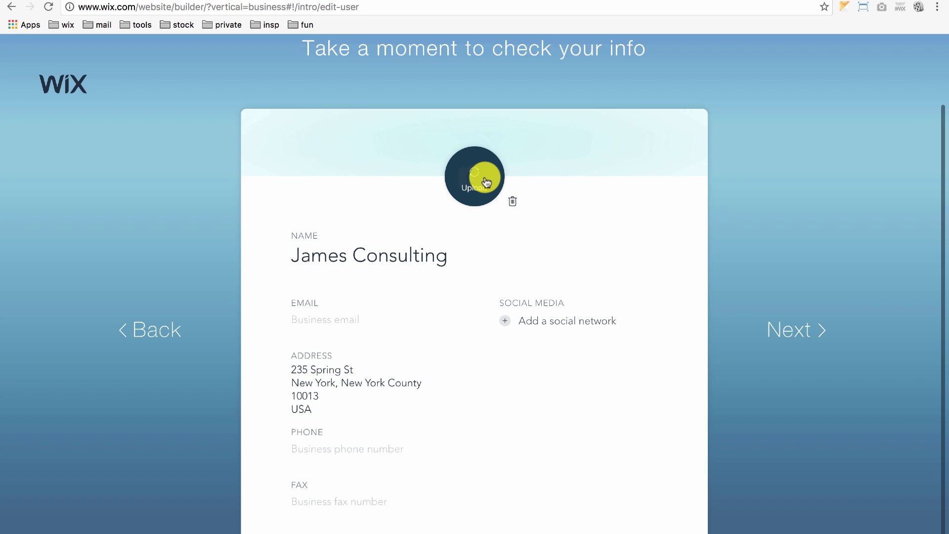
click(378, 317)
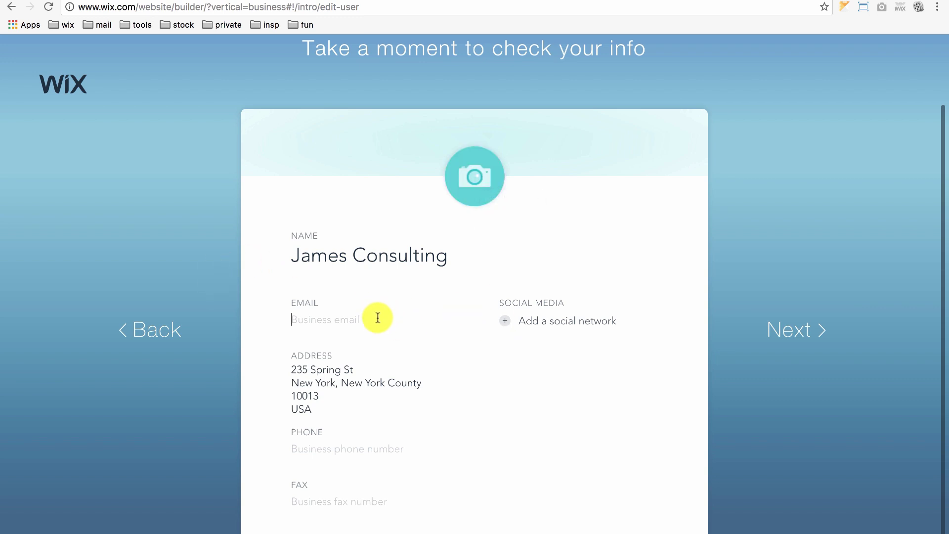
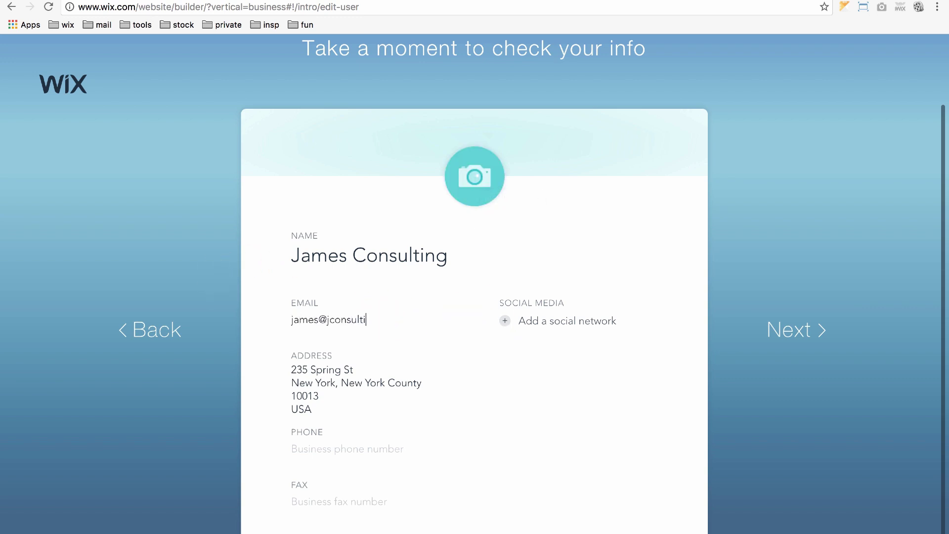
click(346, 448)
text(650-)
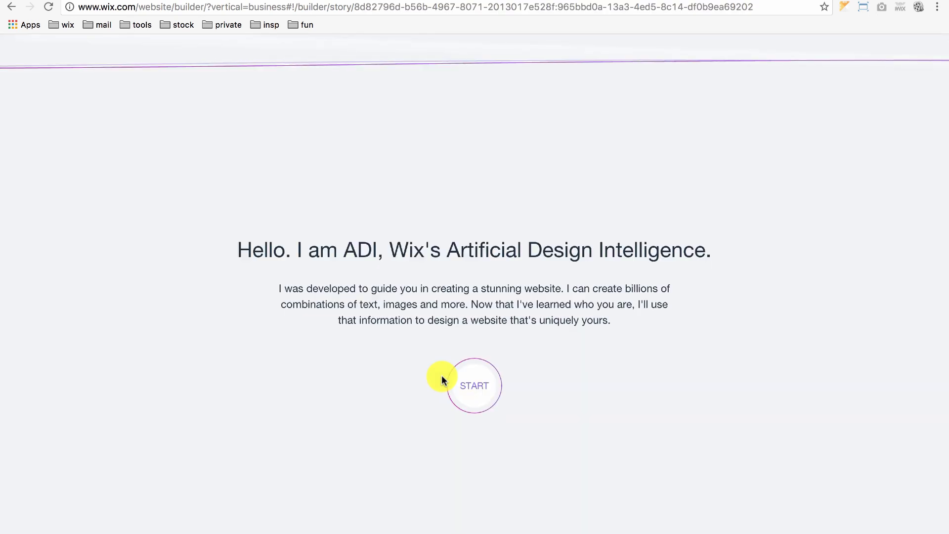
Step: Choose the Classic design style and let ADI build the homepage
click(468, 388)
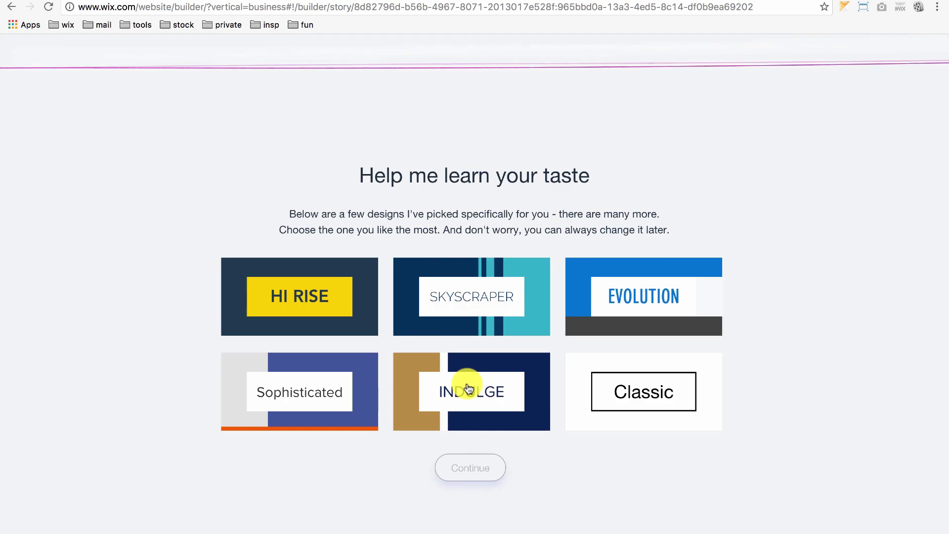
click(702, 384)
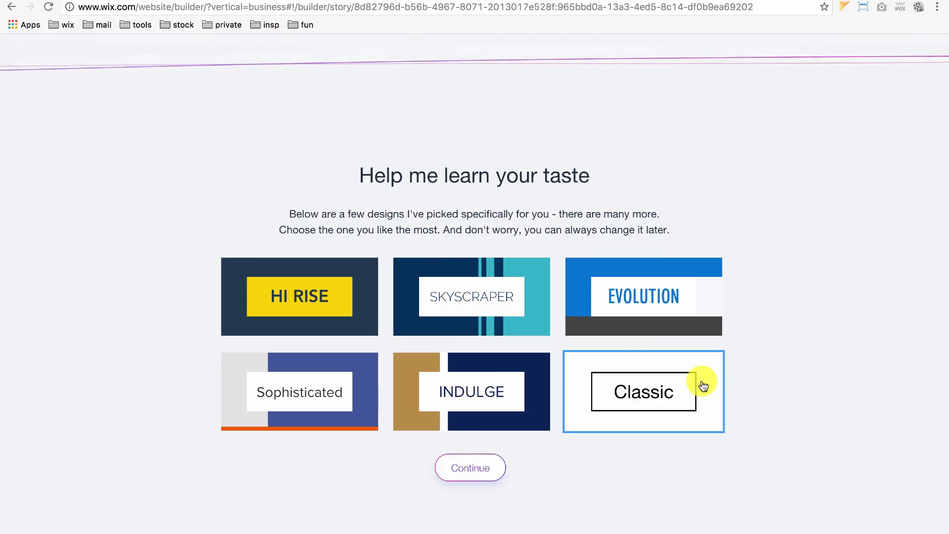
click(457, 473)
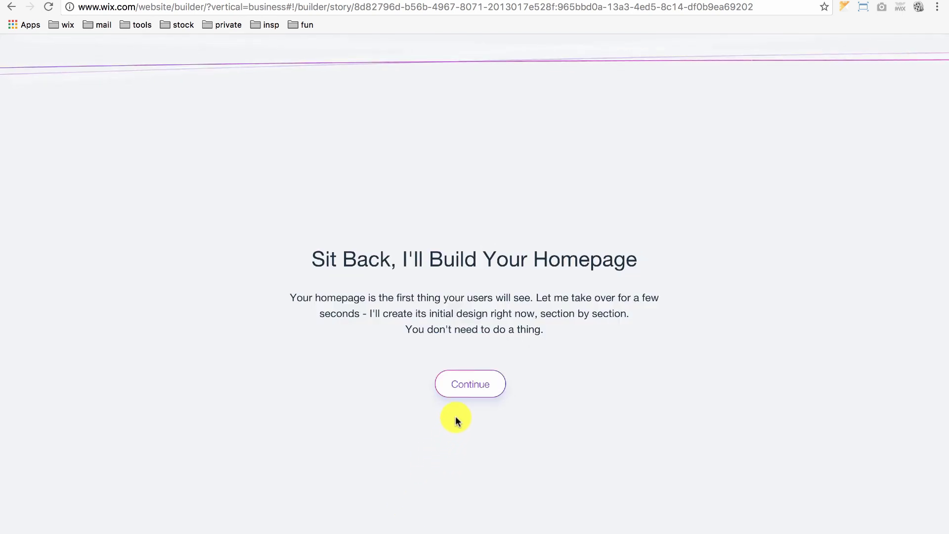
click(453, 384)
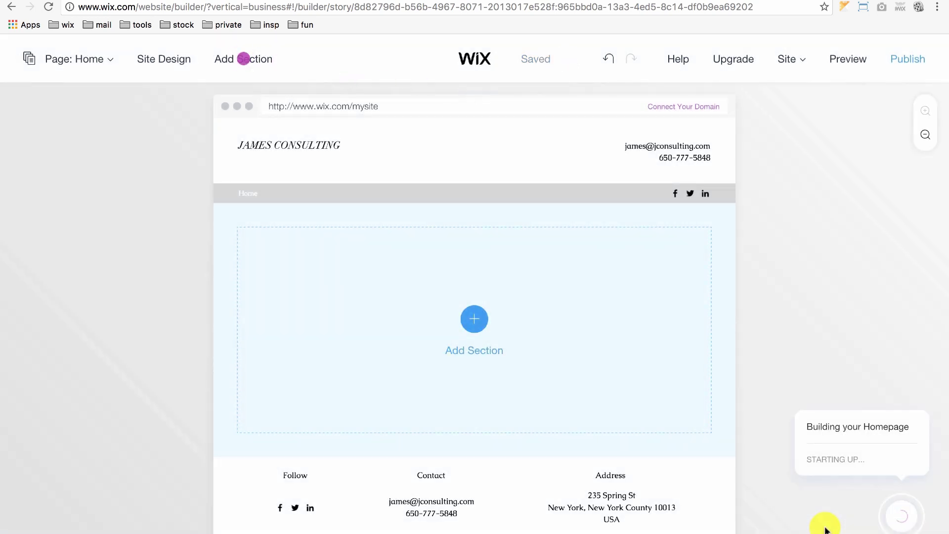
Step: Add the first Welcome section design, browse Services designs, and bring up the What's Next guide
click(243, 59)
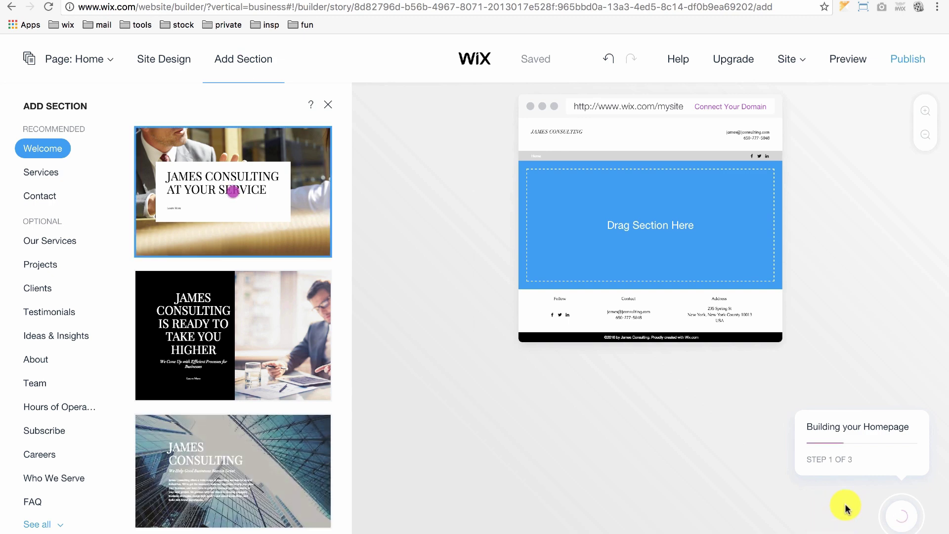
click(233, 192)
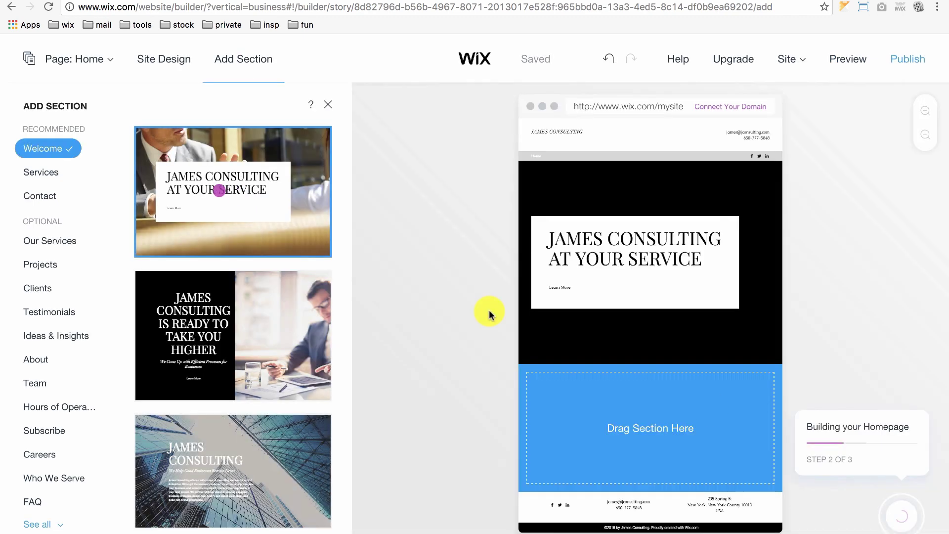
click(51, 174)
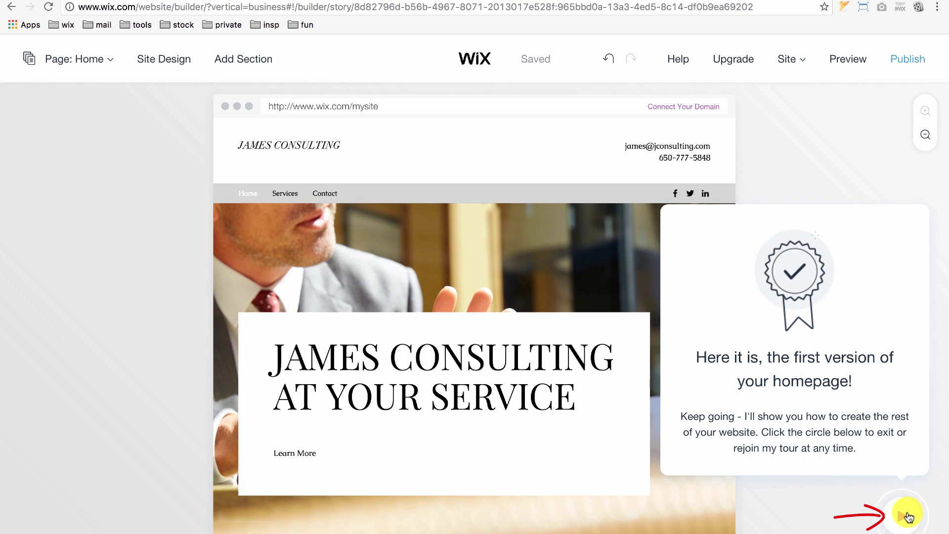
click(904, 518)
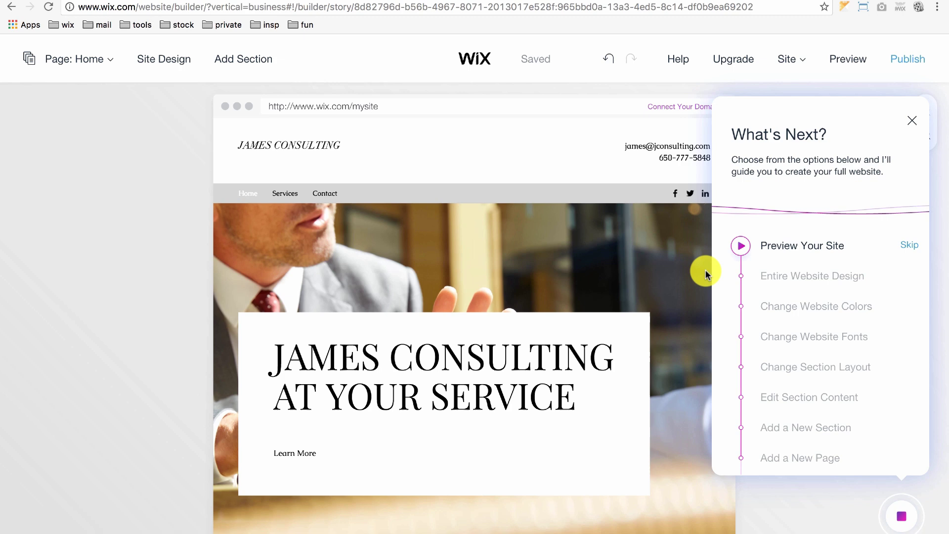
Step: Preview the homepage as a live site, scrolling through its sections, then return to the editor
click(742, 247)
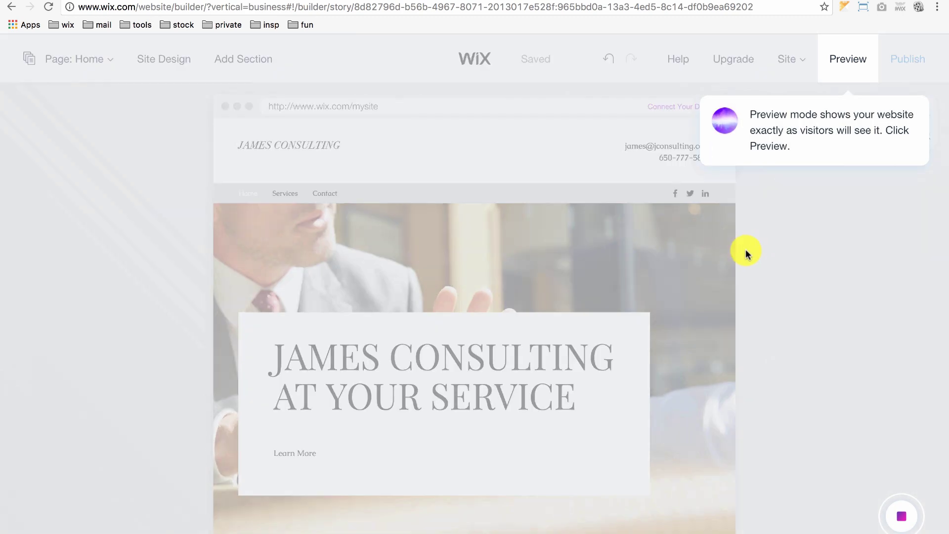
click(845, 60)
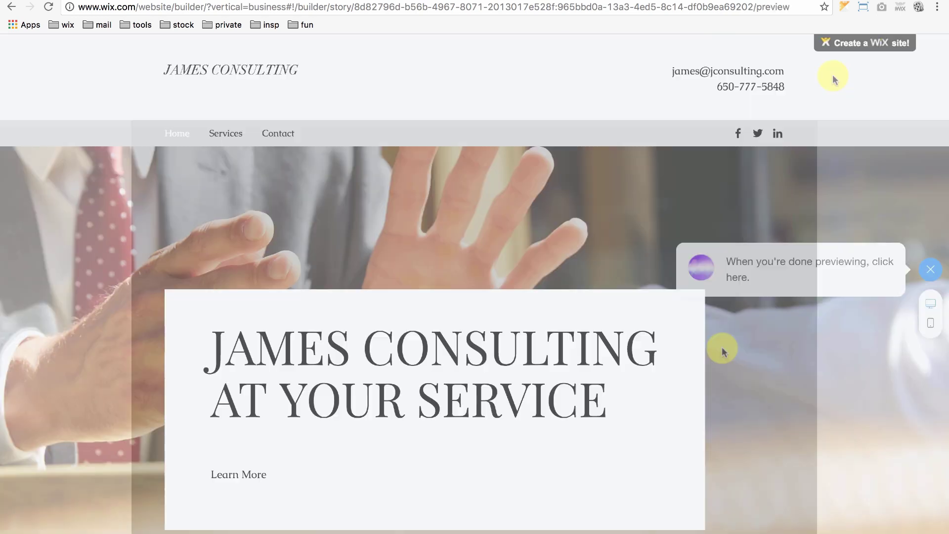
scroll(698, 354, down, 3)
scroll(698, 354, down, 3)
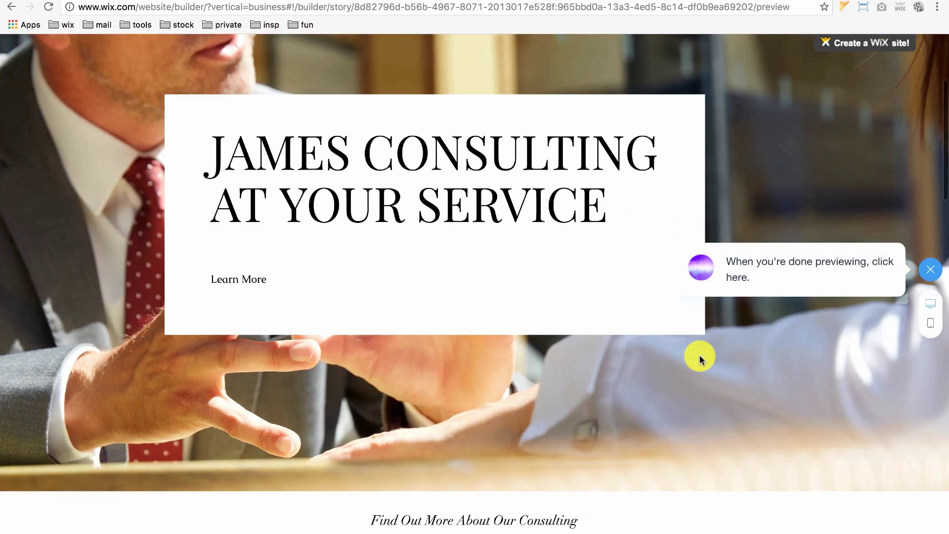
scroll(699, 355, up, 5)
scroll(702, 355, down, 2)
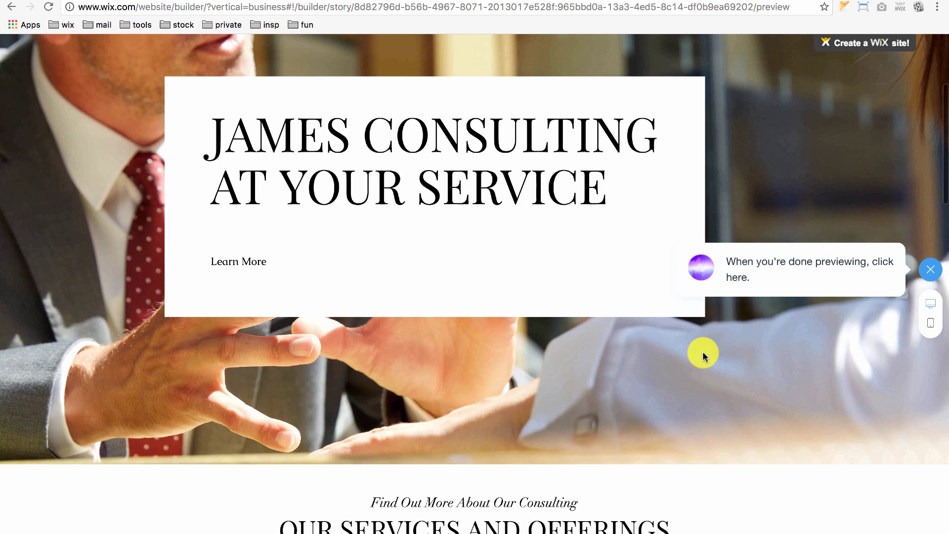
scroll(704, 353, up, 5)
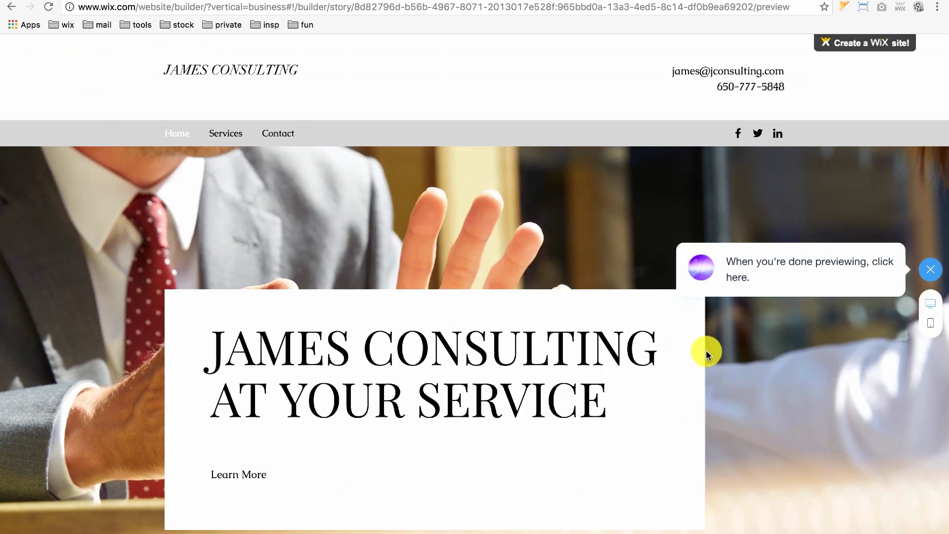
scroll(706, 355, down, 5)
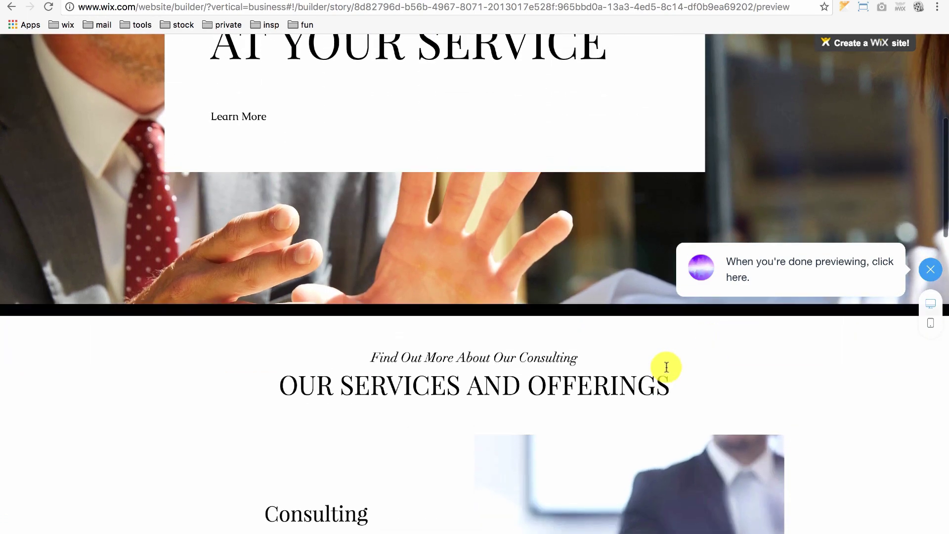
scroll(663, 356, up, 5)
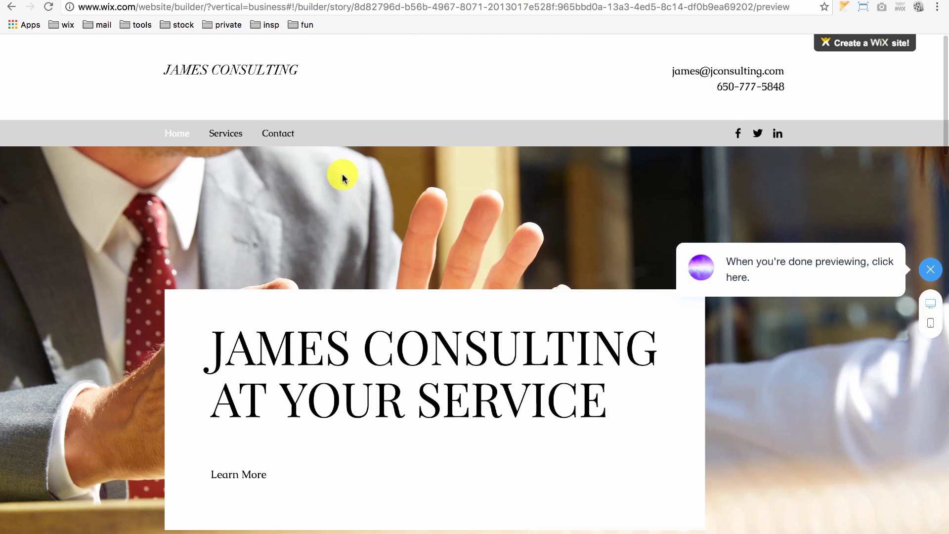
scroll(341, 177, down, 3)
scroll(341, 177, up, 3)
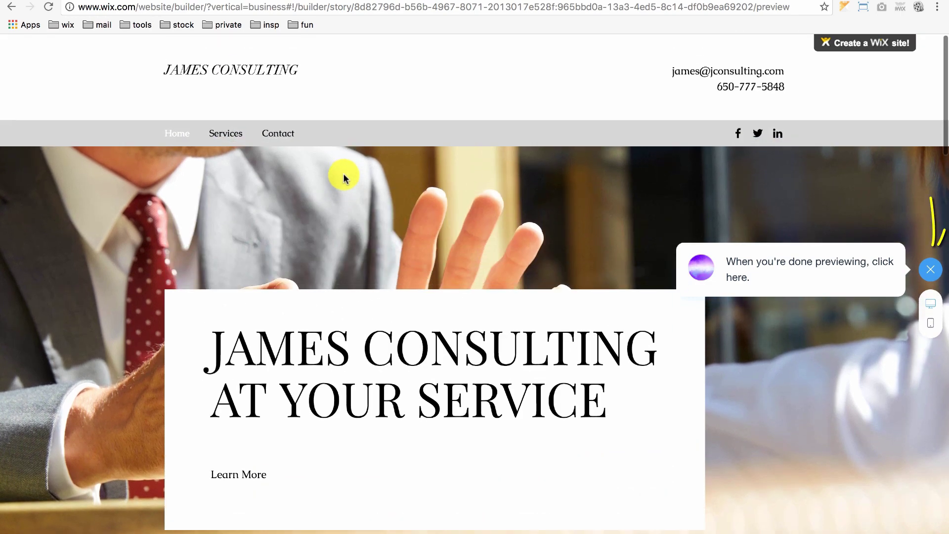
click(937, 270)
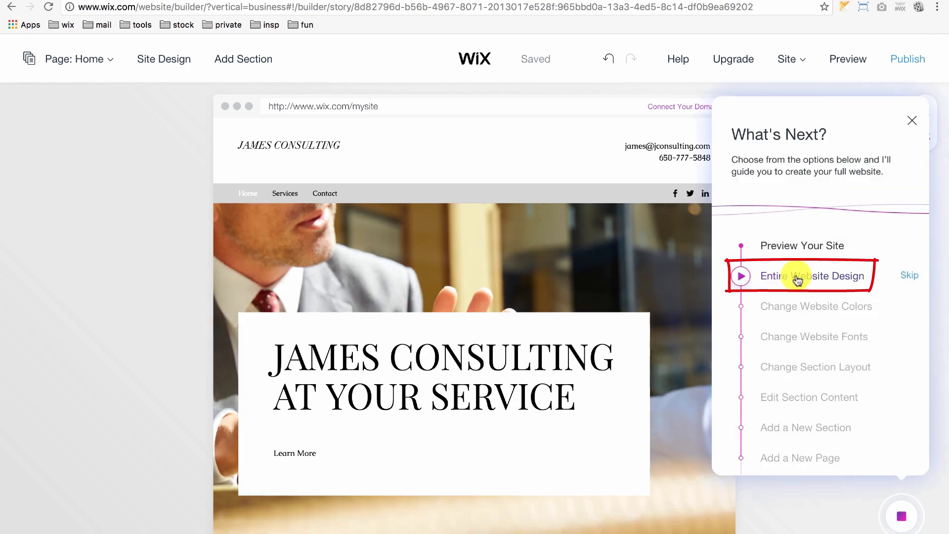
Step: Apply the Elegant theme from Site Design to the entire website
click(797, 279)
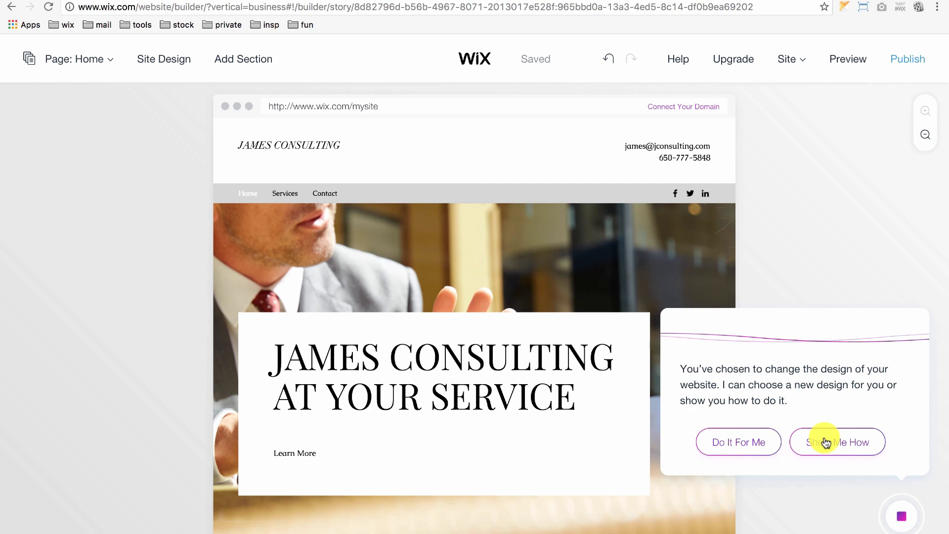
click(825, 442)
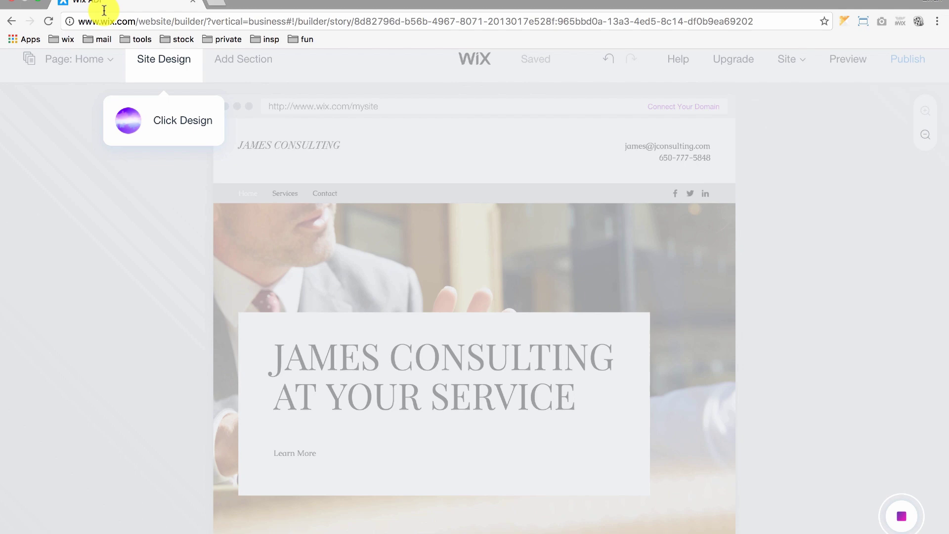
click(158, 60)
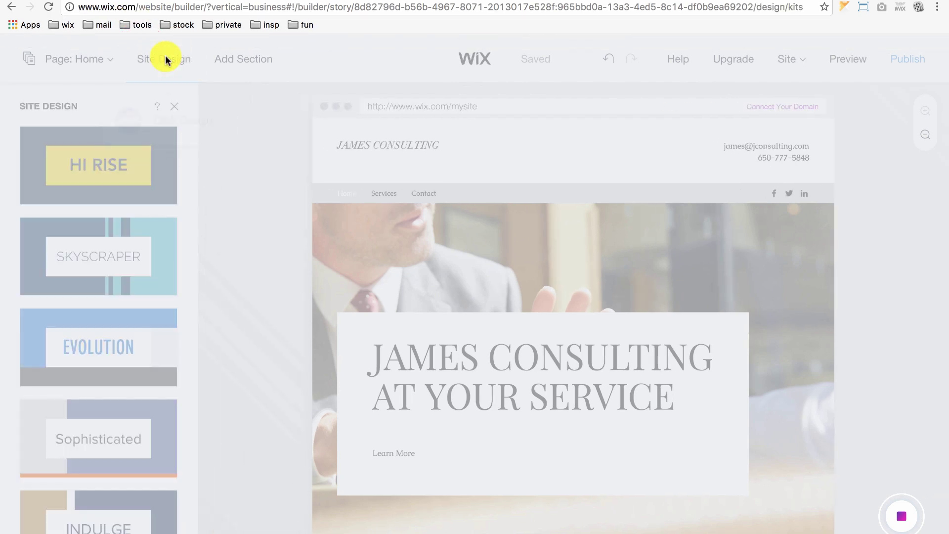
scroll(102, 272, down, 5)
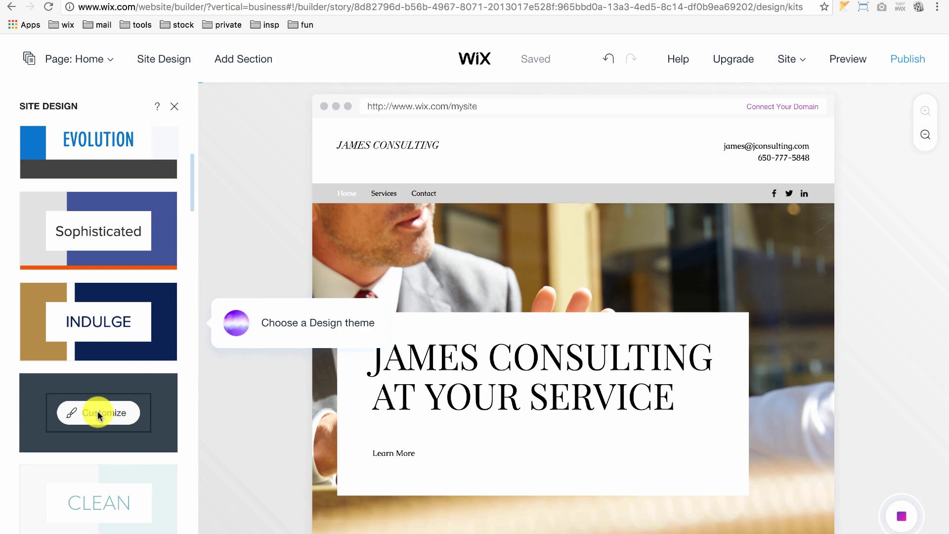
scroll(94, 415, down, 2)
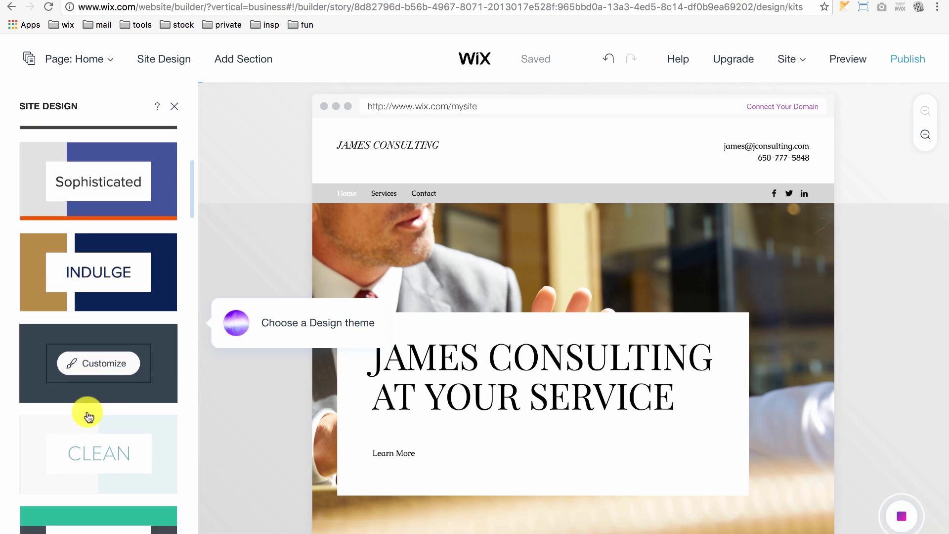
scroll(89, 416, down, 5)
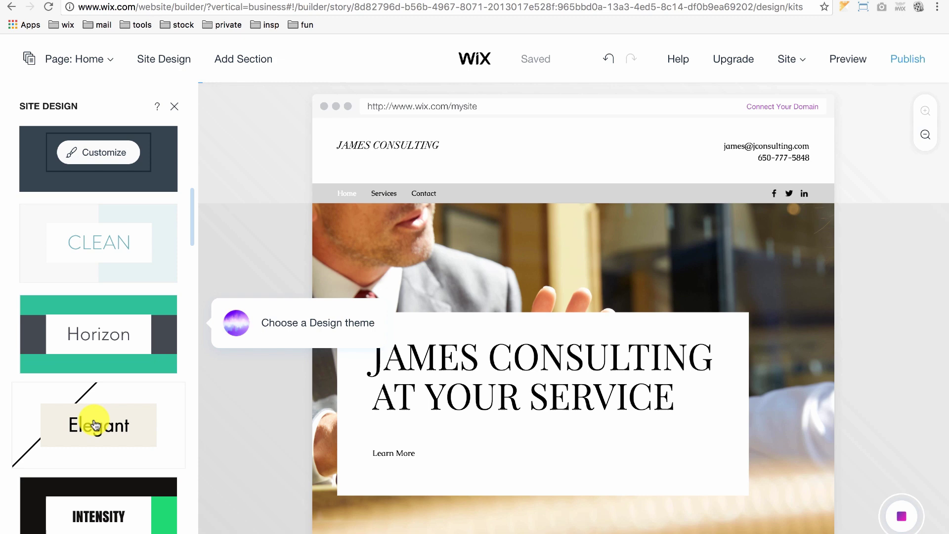
click(95, 425)
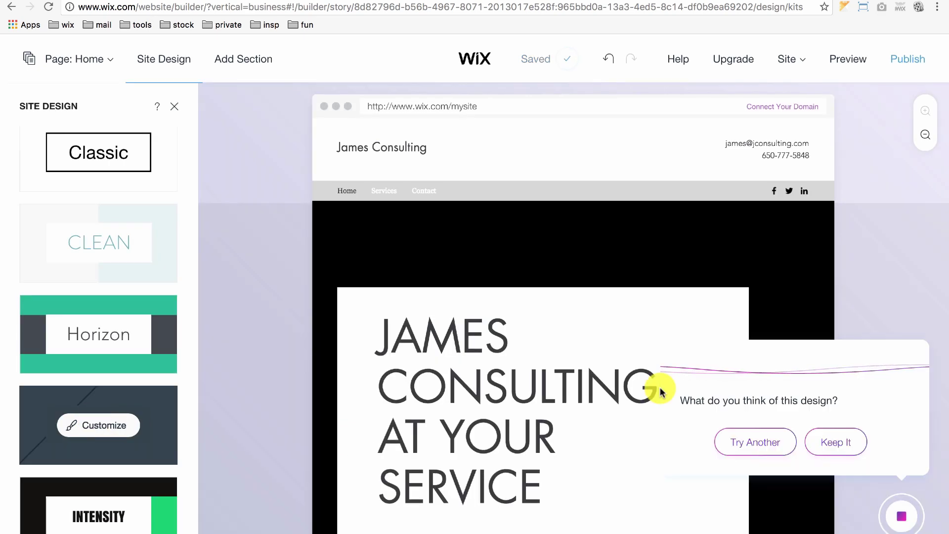
Step: Keep the Elegant design, preview the redesigned site, then return to the editor
click(839, 441)
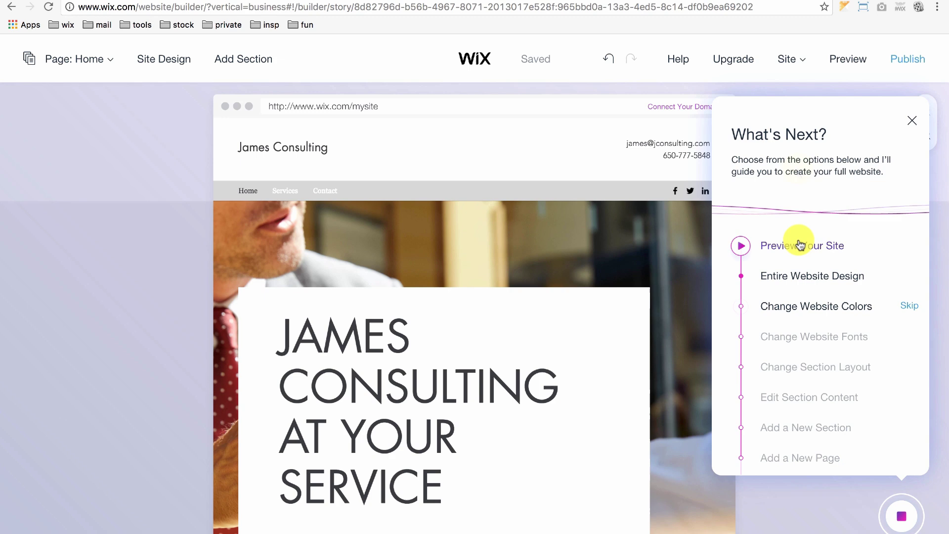
click(800, 244)
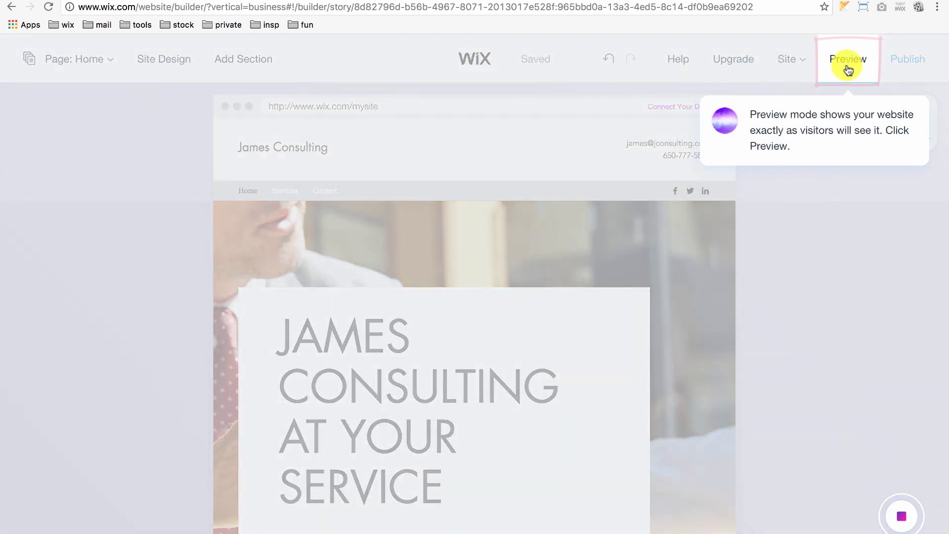
click(848, 69)
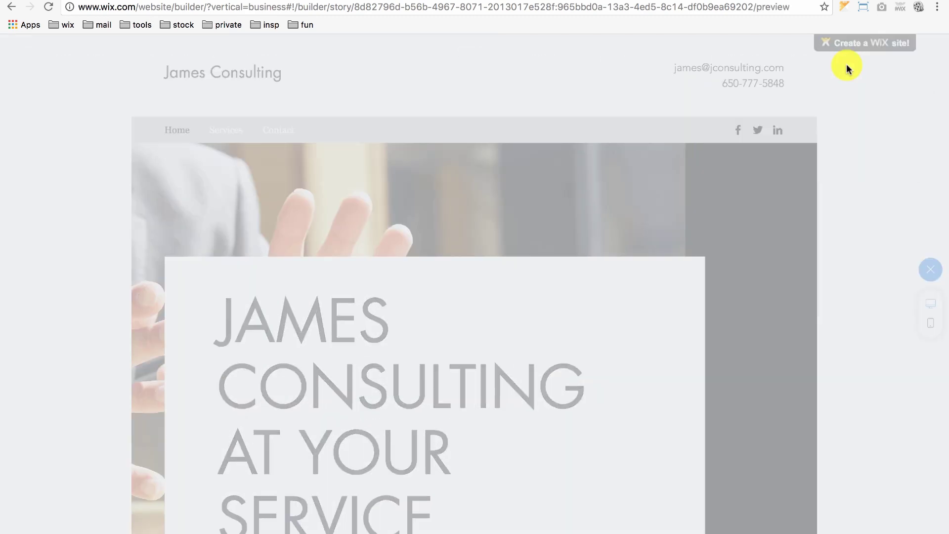
scroll(785, 331, down, 8)
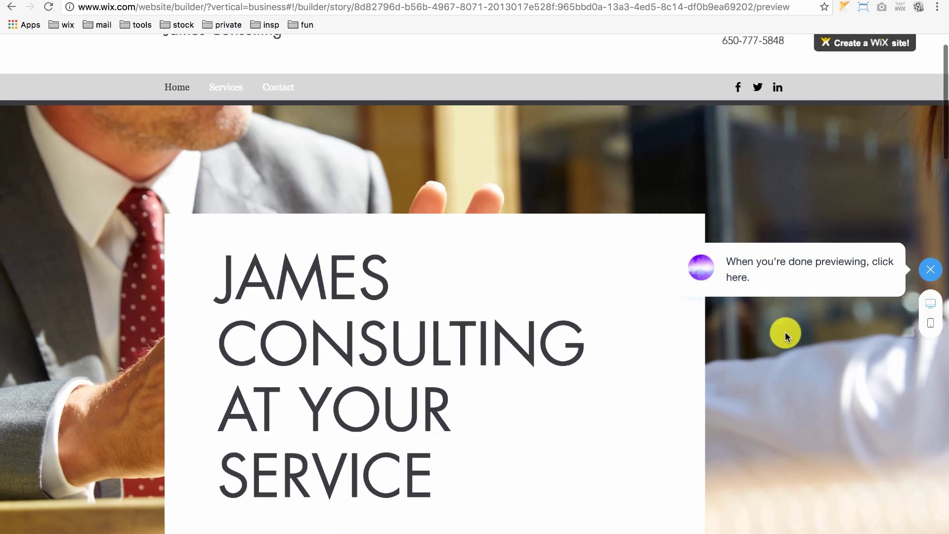
scroll(786, 335, down, 8)
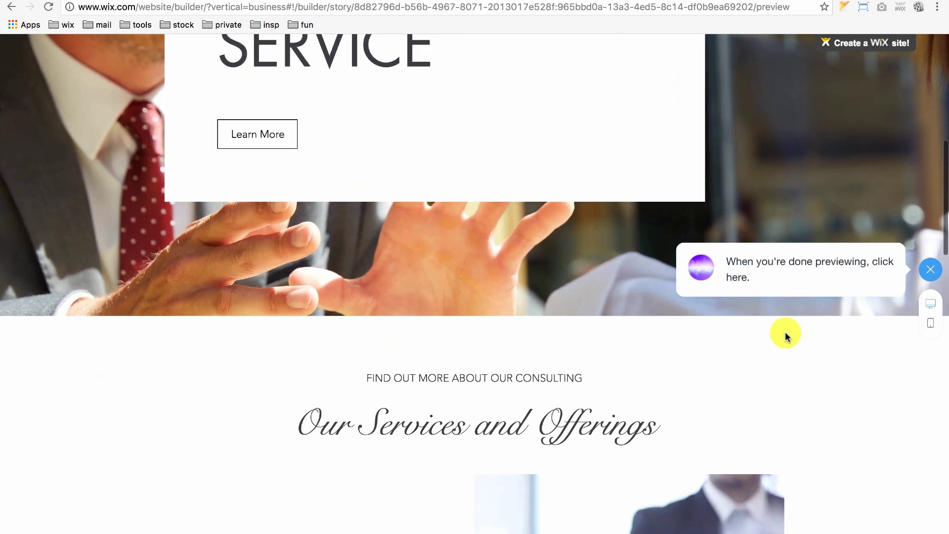
scroll(795, 419, up, 15)
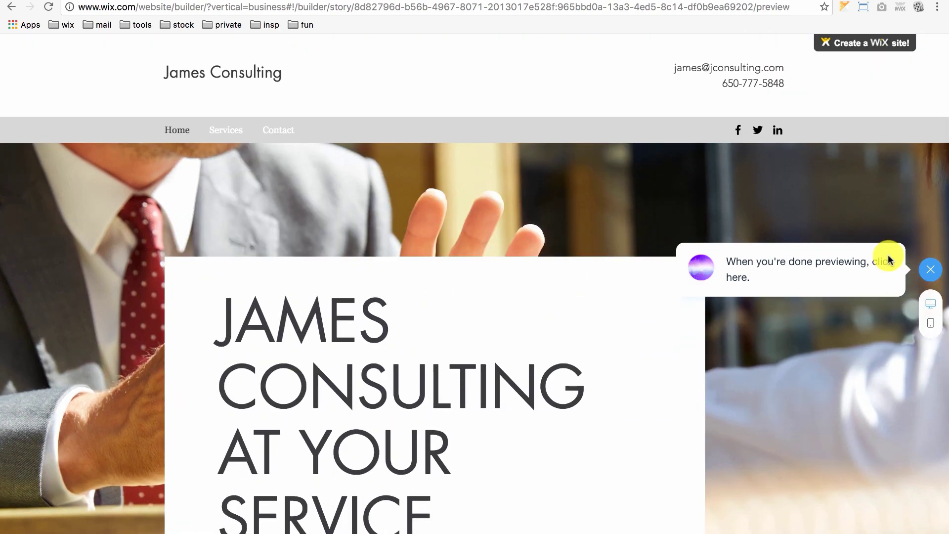
click(935, 268)
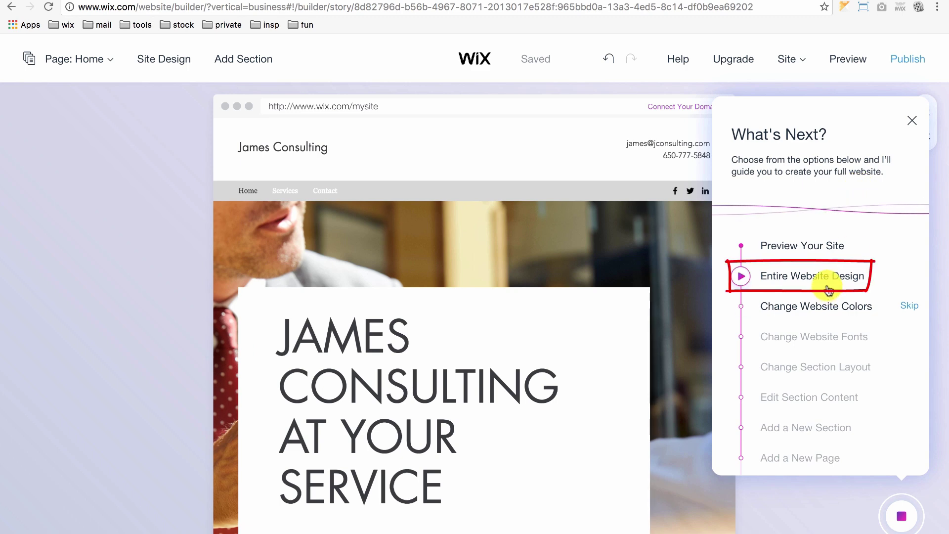
Step: Apply the Classic design theme with serif headings to the whole site and keep it
click(826, 286)
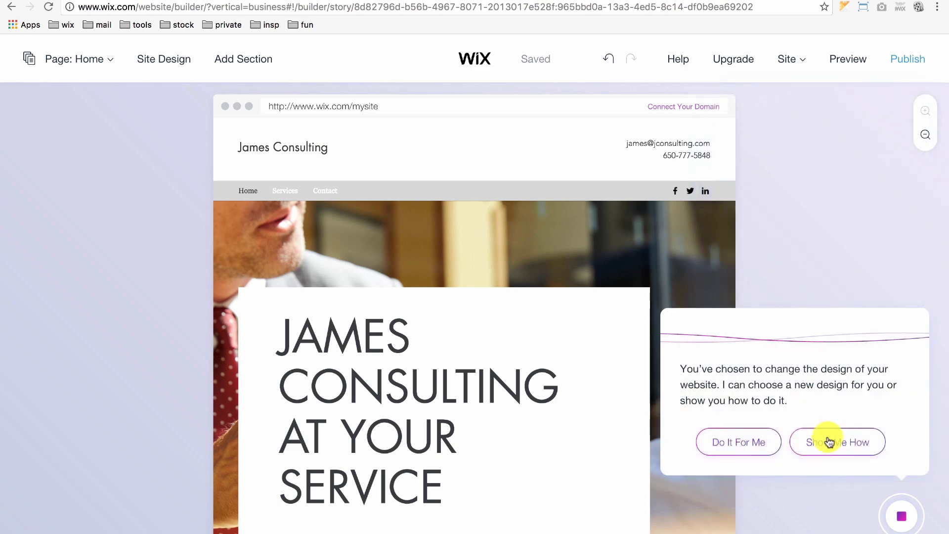
click(831, 441)
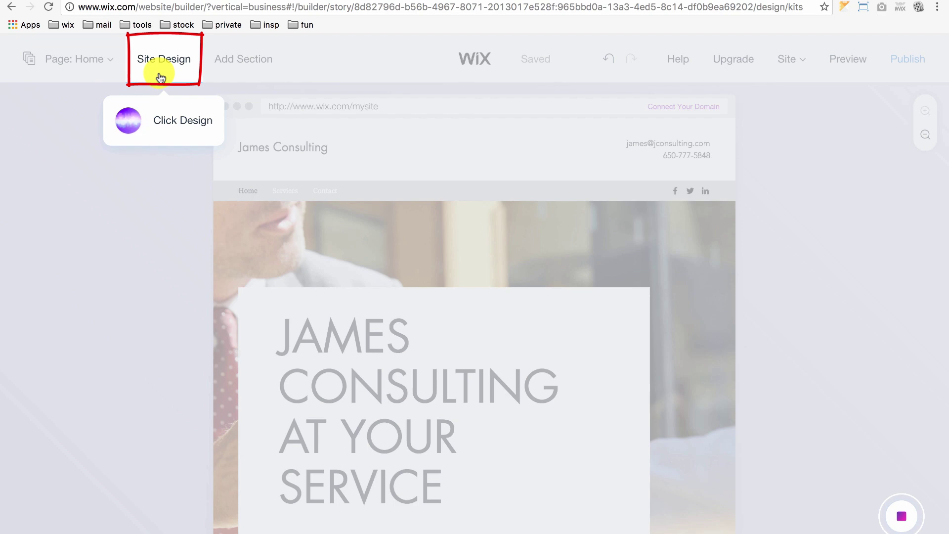
click(162, 77)
scroll(93, 284, down, 7)
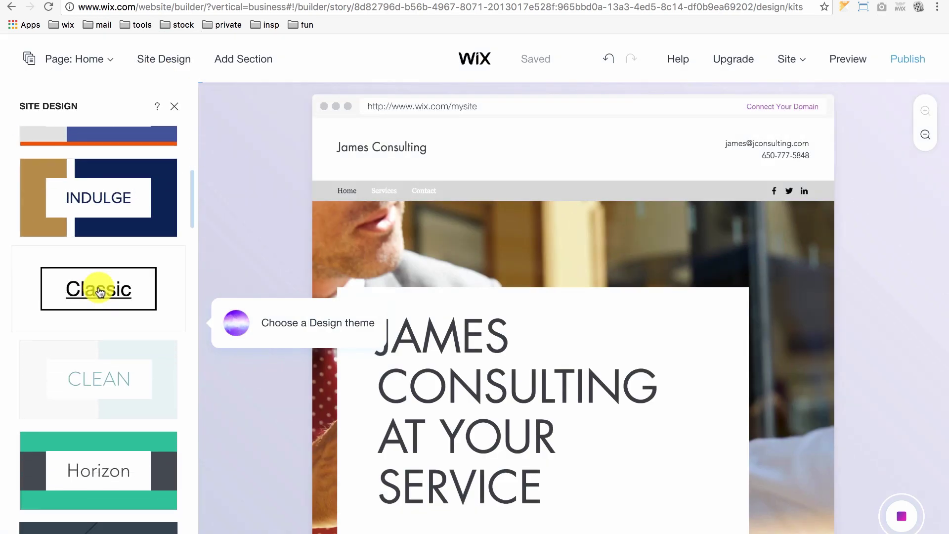
click(100, 292)
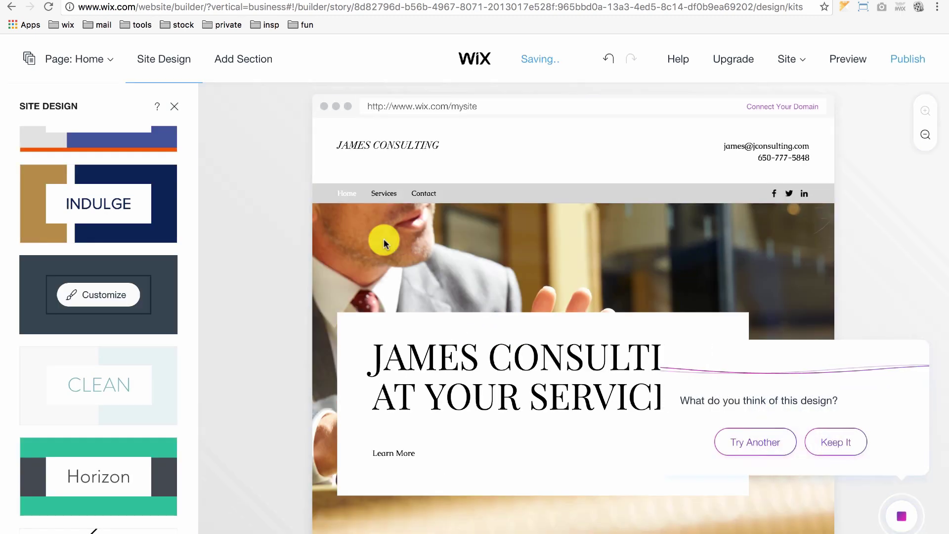
click(837, 440)
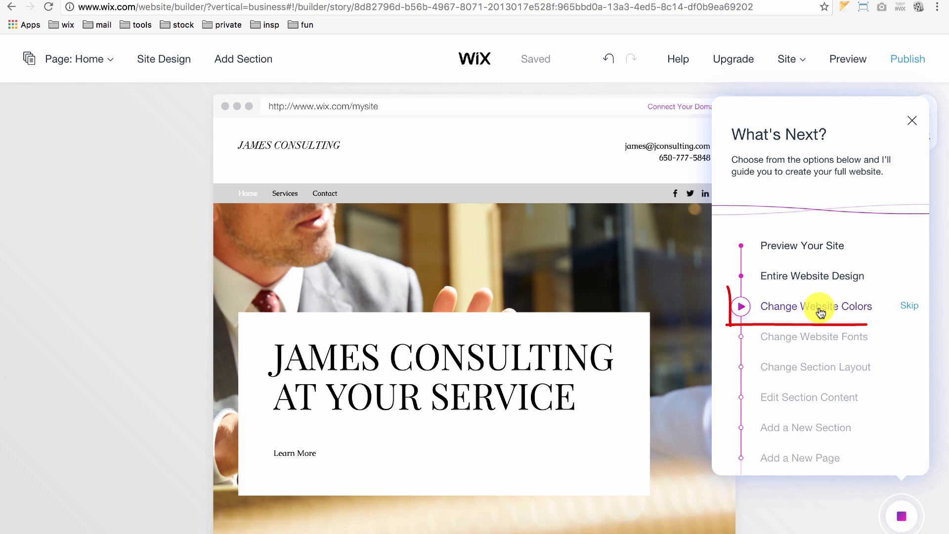
Step: Activate the Classic kit's colour set and apply the mauve palette
click(820, 312)
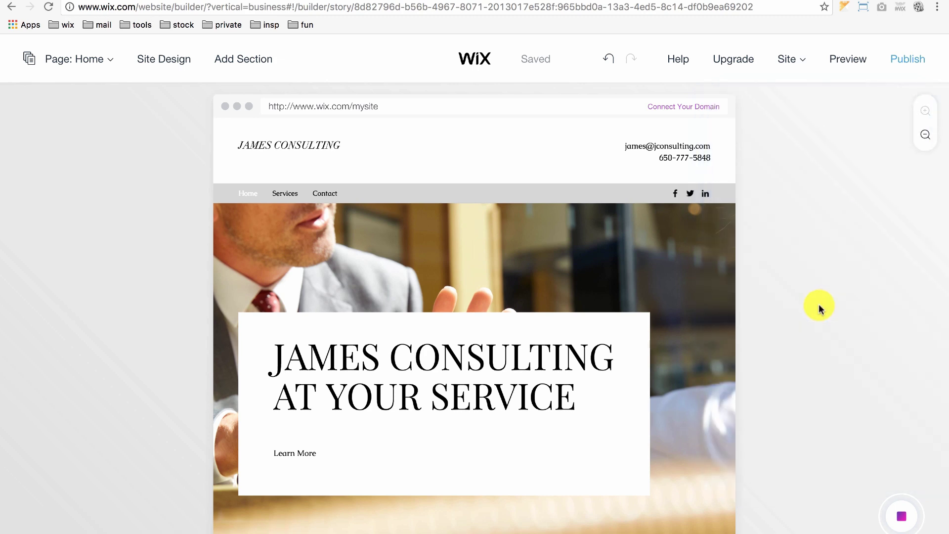
click(838, 439)
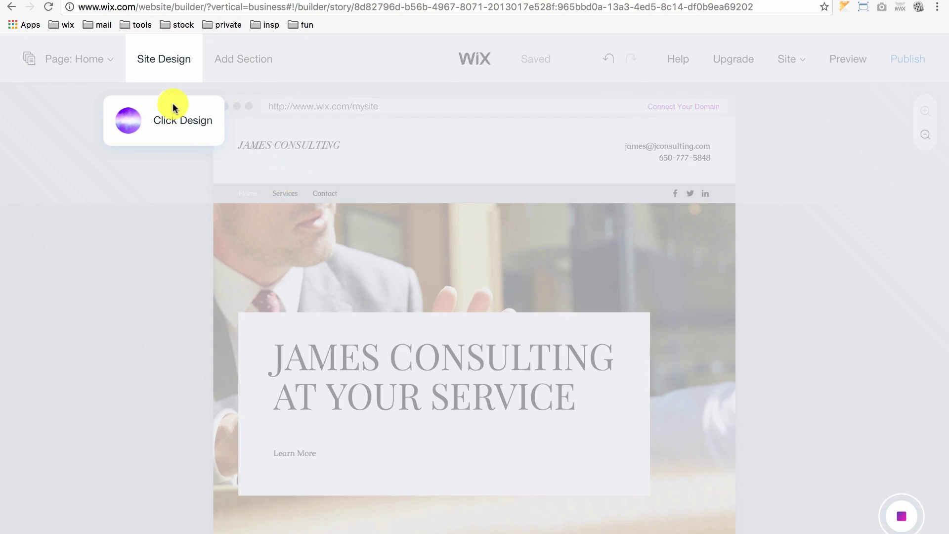
click(152, 73)
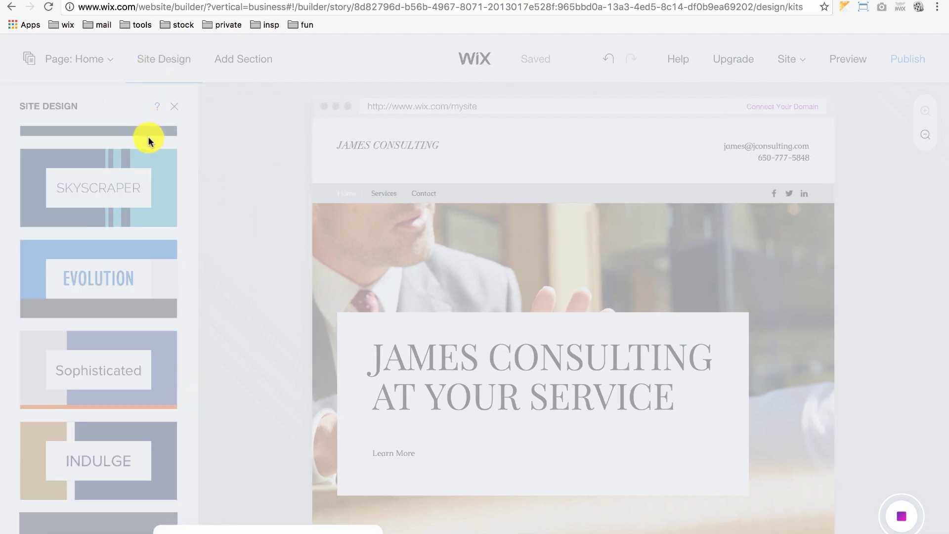
scroll(91, 386, down, 1)
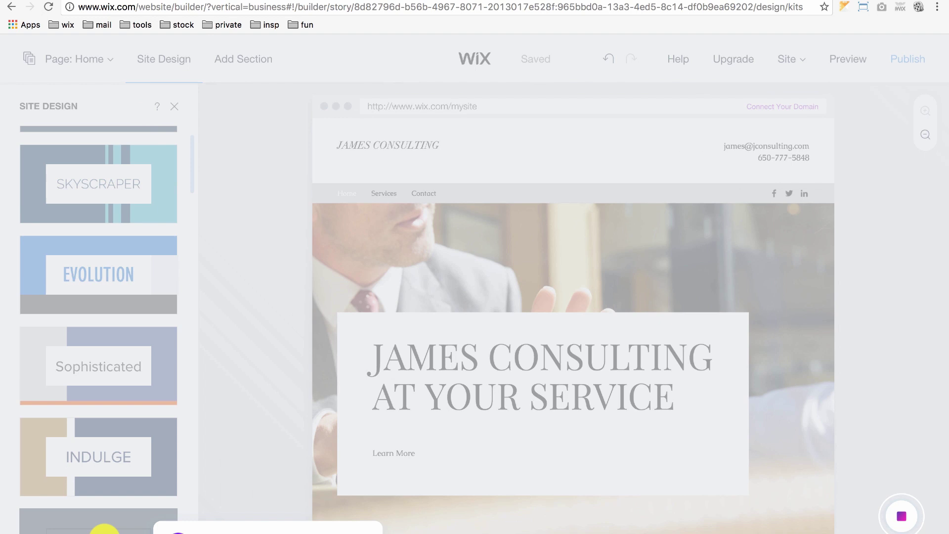
click(104, 530)
click(155, 284)
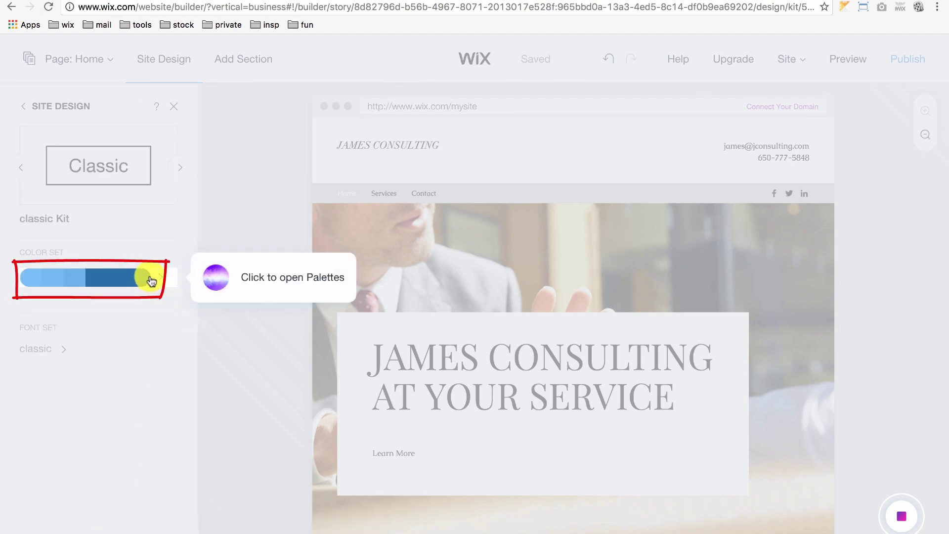
click(149, 274)
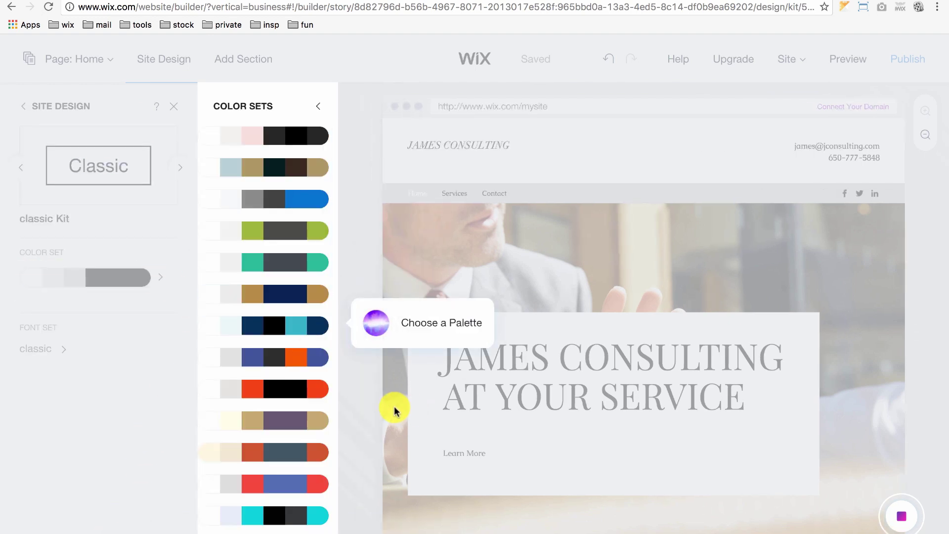
scroll(281, 276, down, 5)
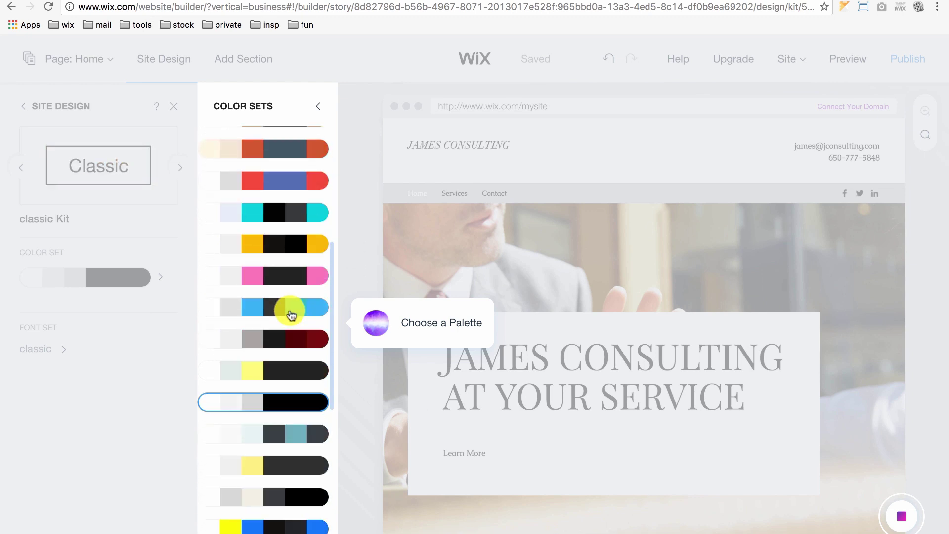
scroll(306, 305, down, 3)
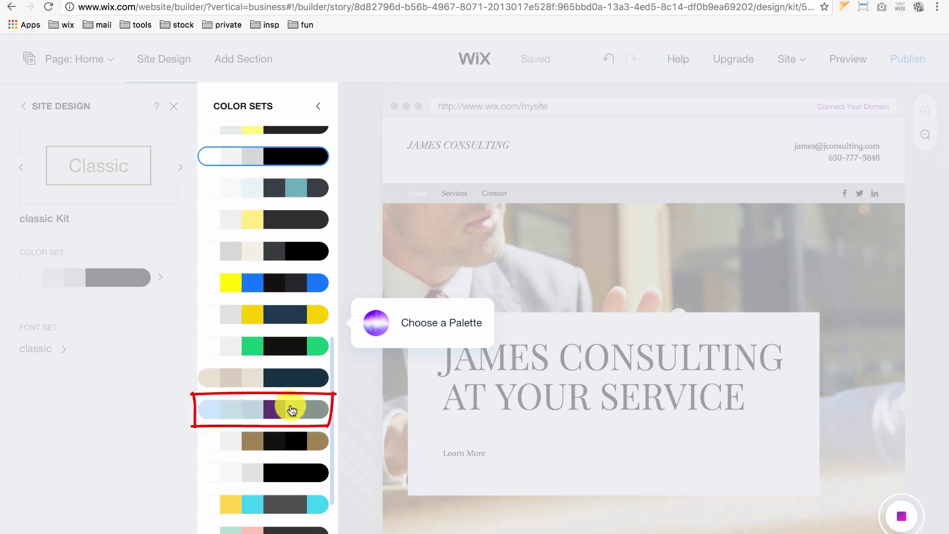
click(291, 410)
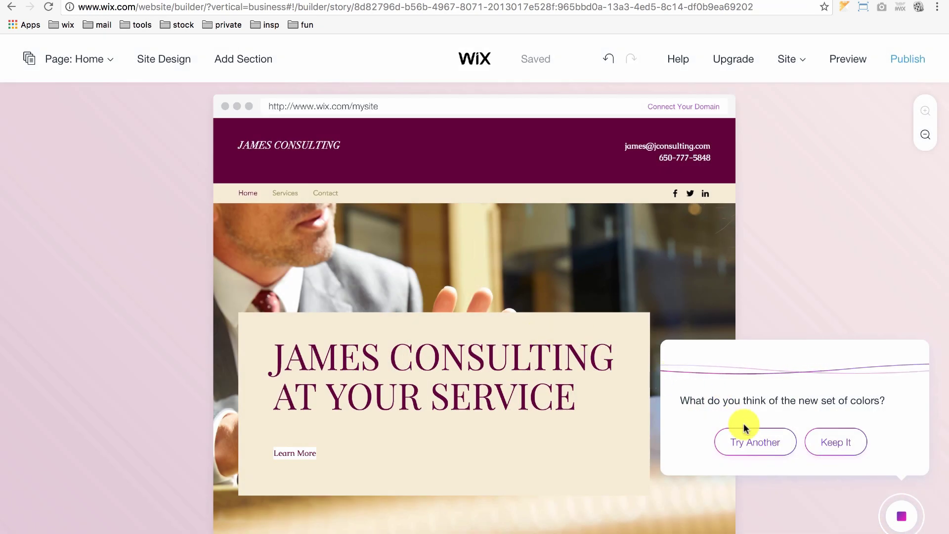
Step: Reject the mauve palette and apply a lighter set with white header and black text
click(780, 441)
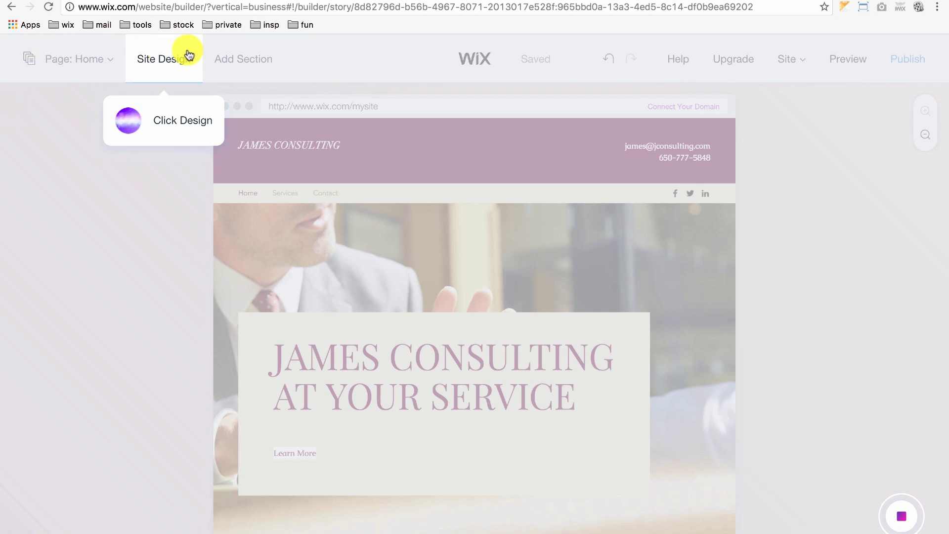
click(188, 55)
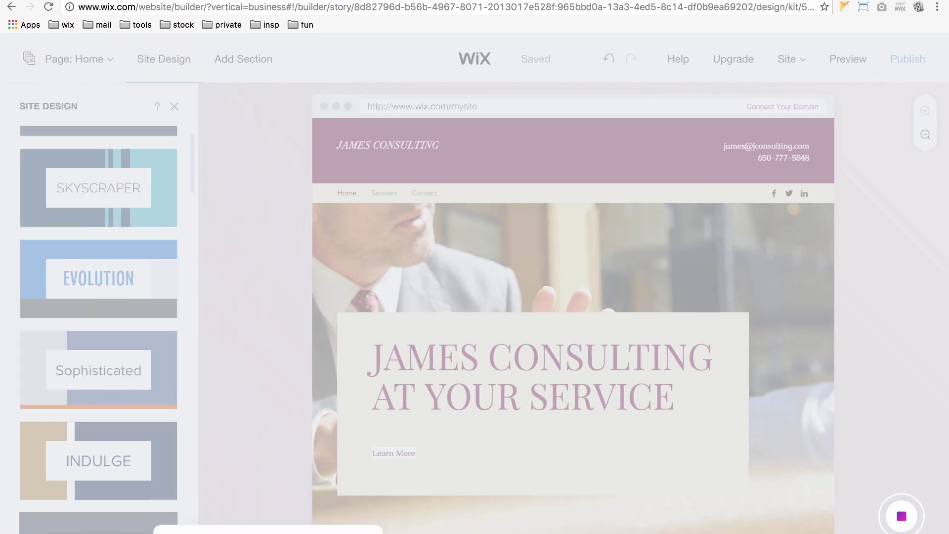
click(126, 528)
click(103, 278)
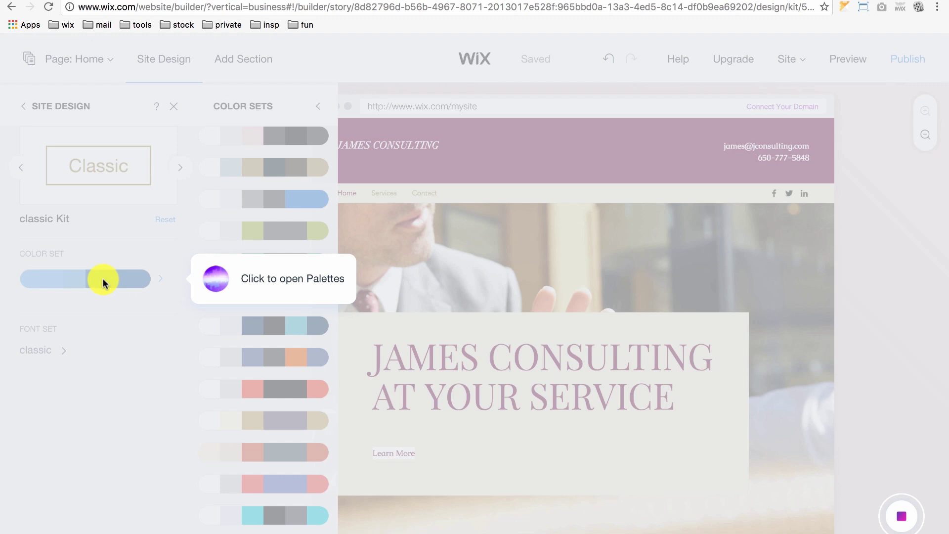
scroll(257, 342, down, 3)
scroll(257, 342, down, 8)
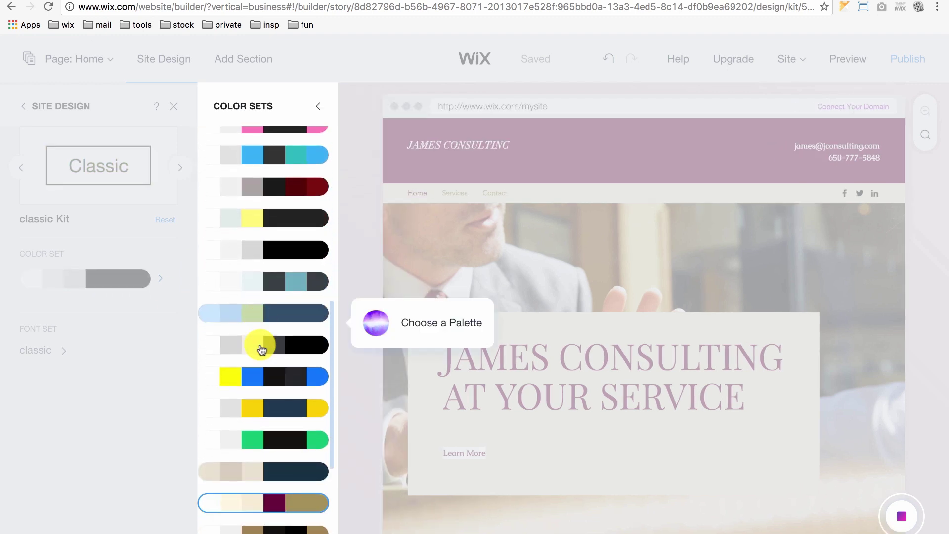
click(266, 247)
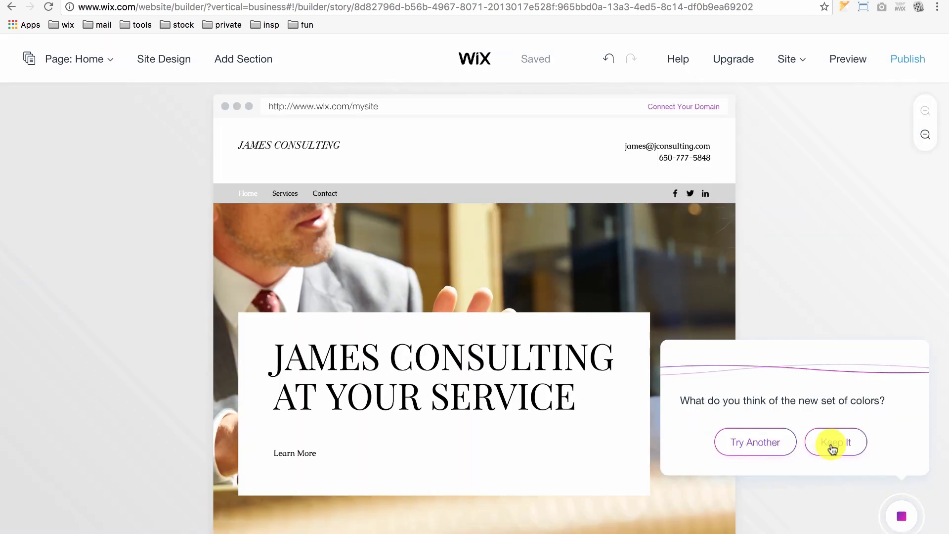
Step: Keep the new palette, skip fonts, and start the section-layout guide at Our Services and Offerings
click(833, 445)
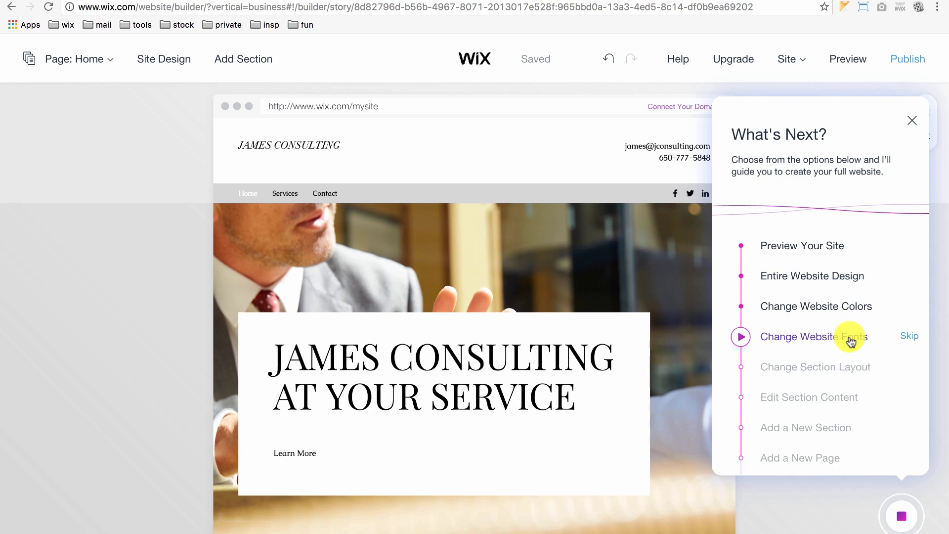
click(917, 337)
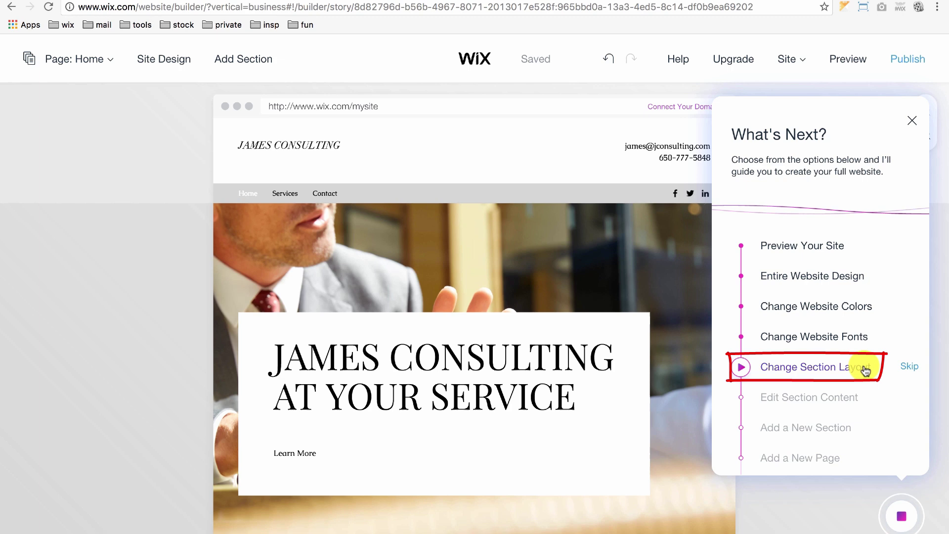
click(832, 374)
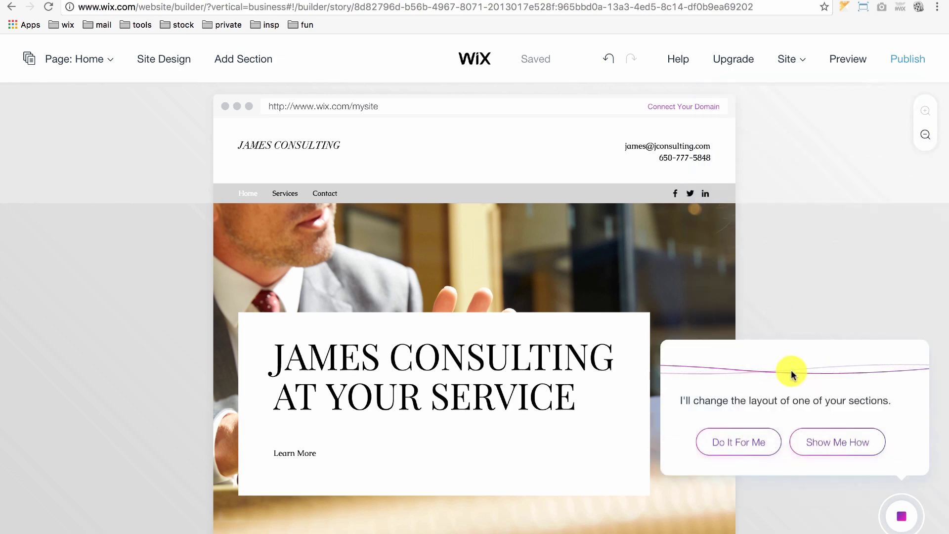
click(843, 442)
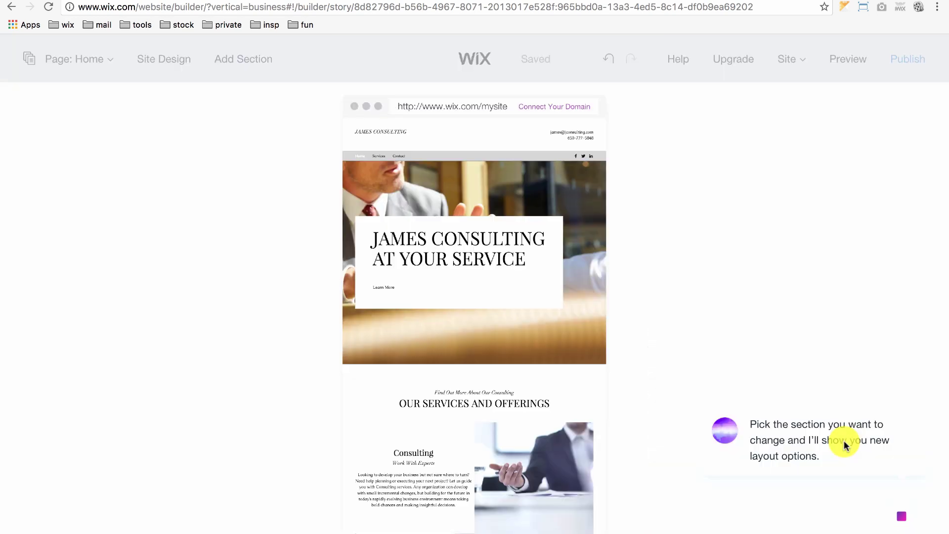
scroll(479, 405, down, 5)
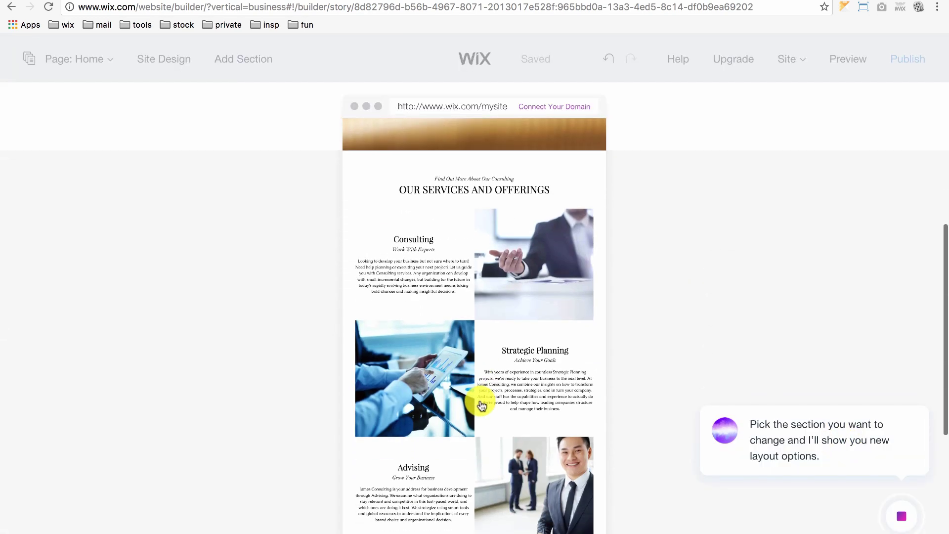
scroll(483, 401, down, 3)
scroll(483, 395, up, 3)
Step: Switch Our Services and Offerings to the layout with photos on the left and keep it
click(480, 354)
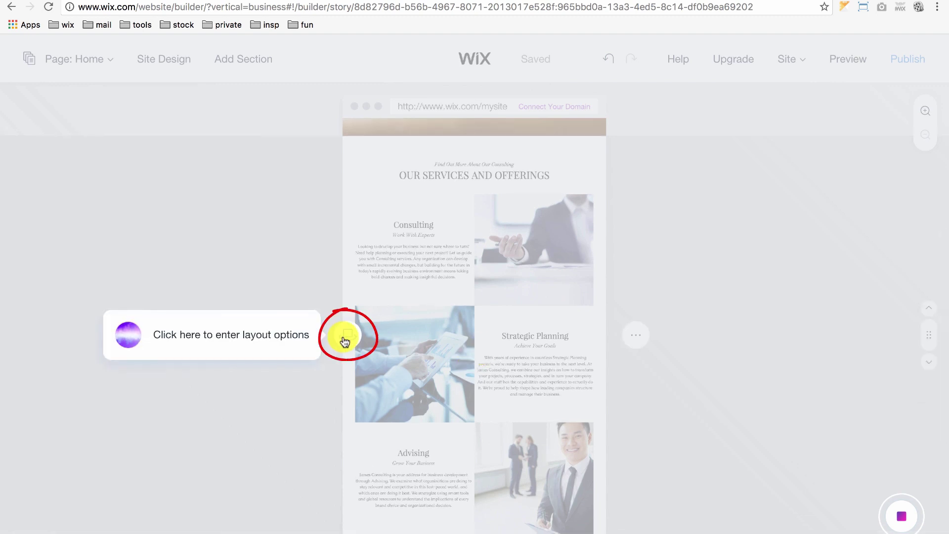
click(345, 340)
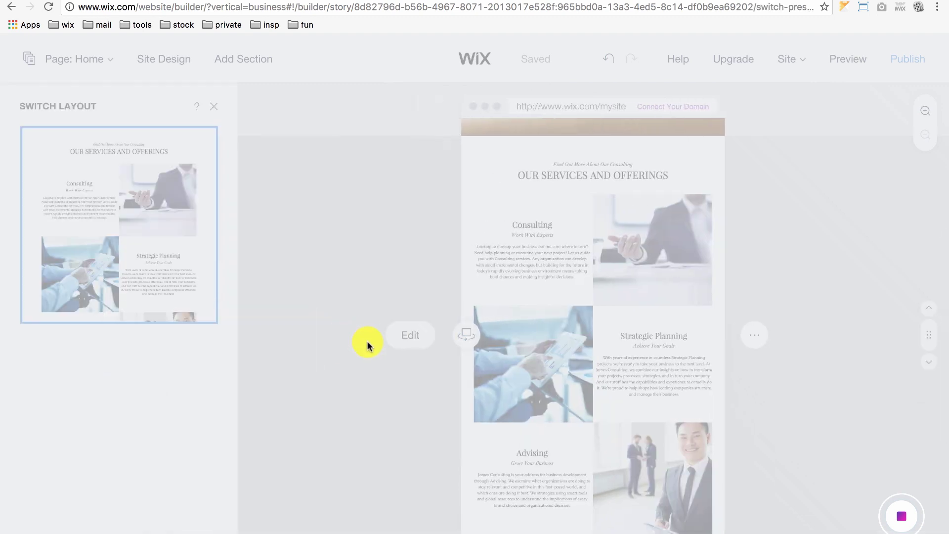
scroll(110, 346, down, 3)
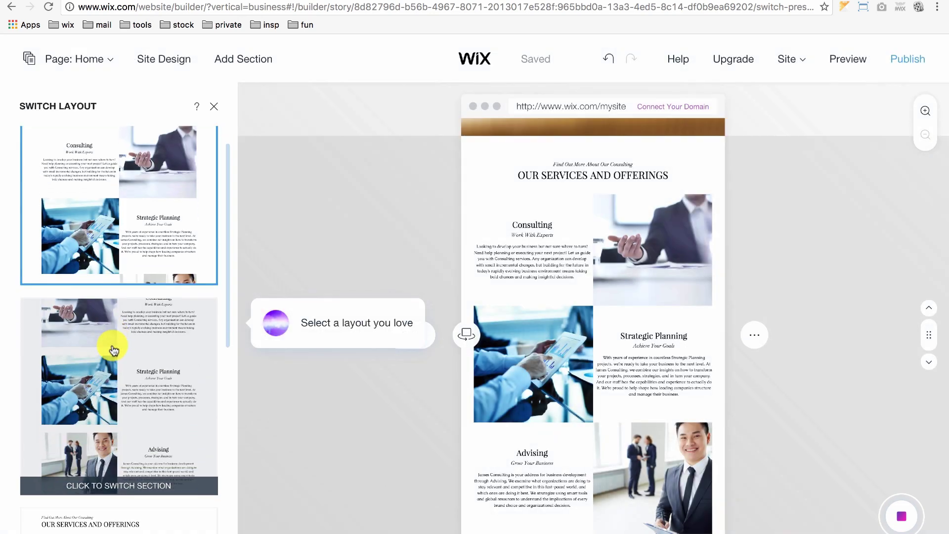
click(125, 295)
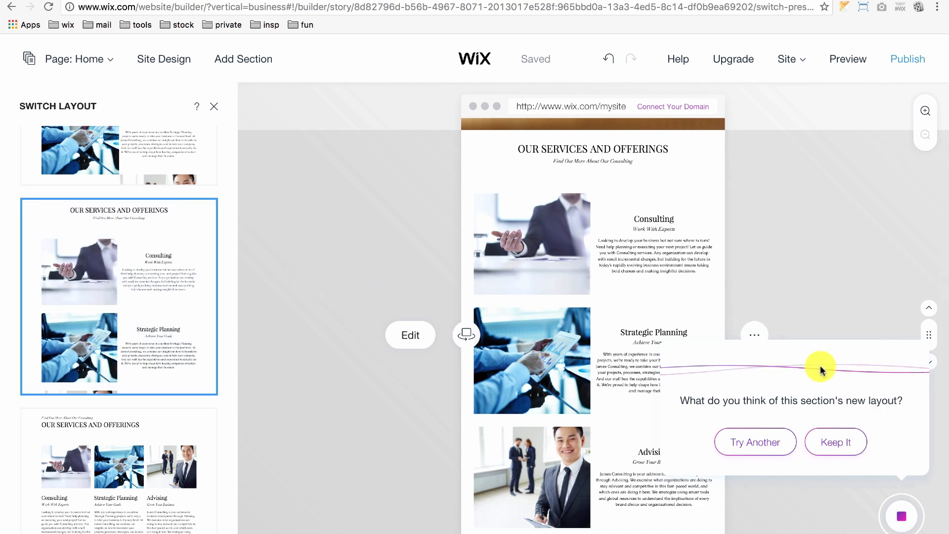
click(825, 439)
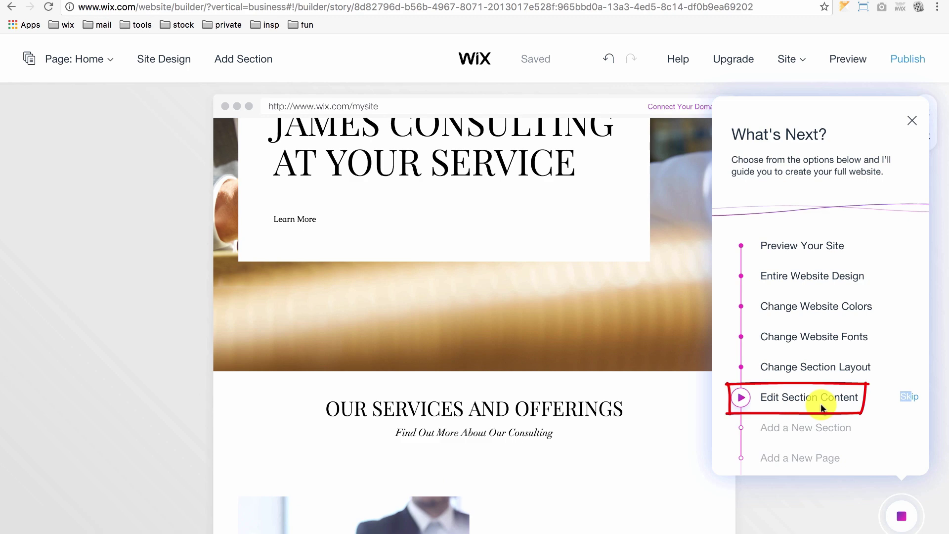
click(822, 408)
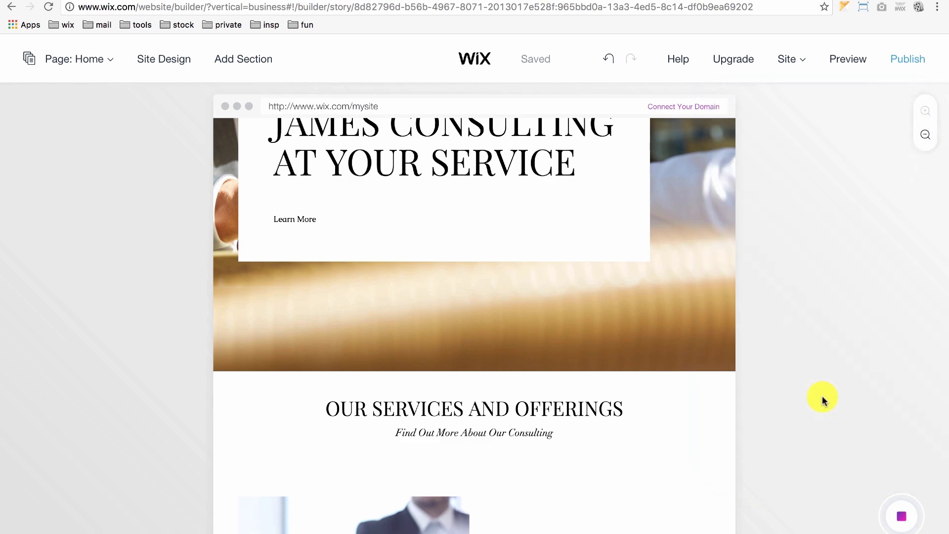
Step: Turn on MAP in the Contact Us section to show the business address
scroll(509, 430, down, 3)
click(502, 443)
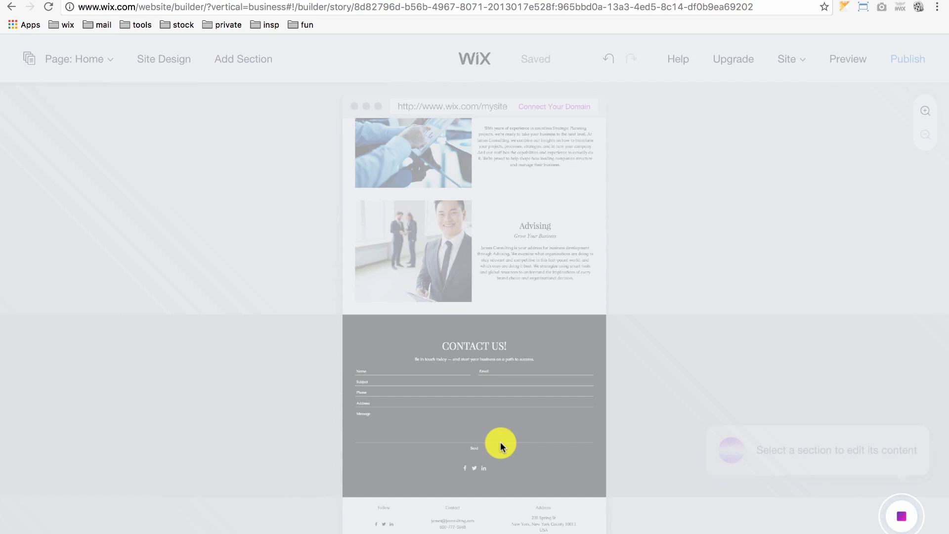
click(293, 335)
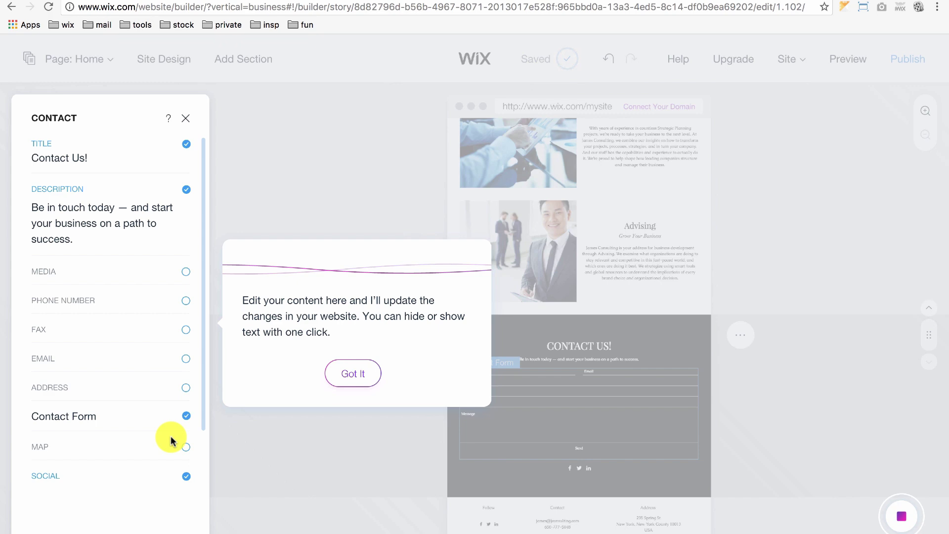
click(186, 449)
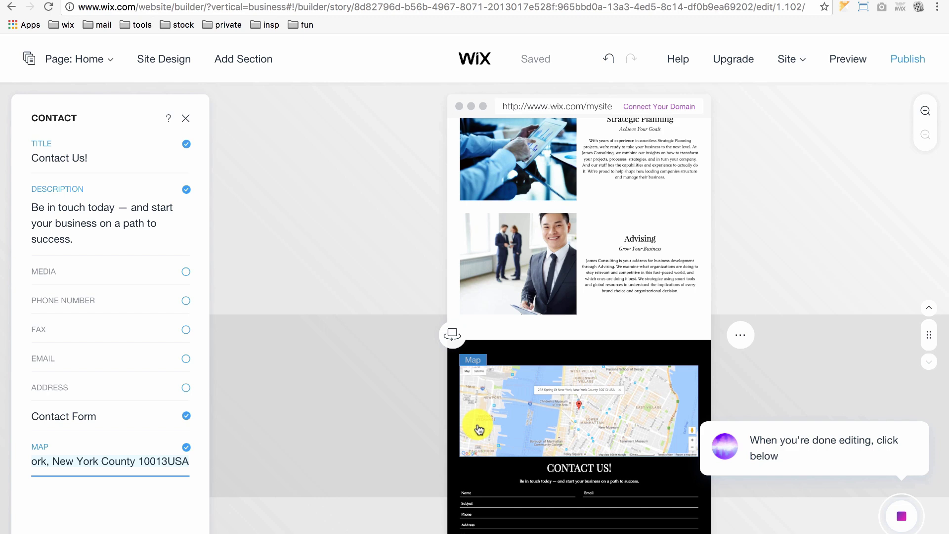
click(901, 525)
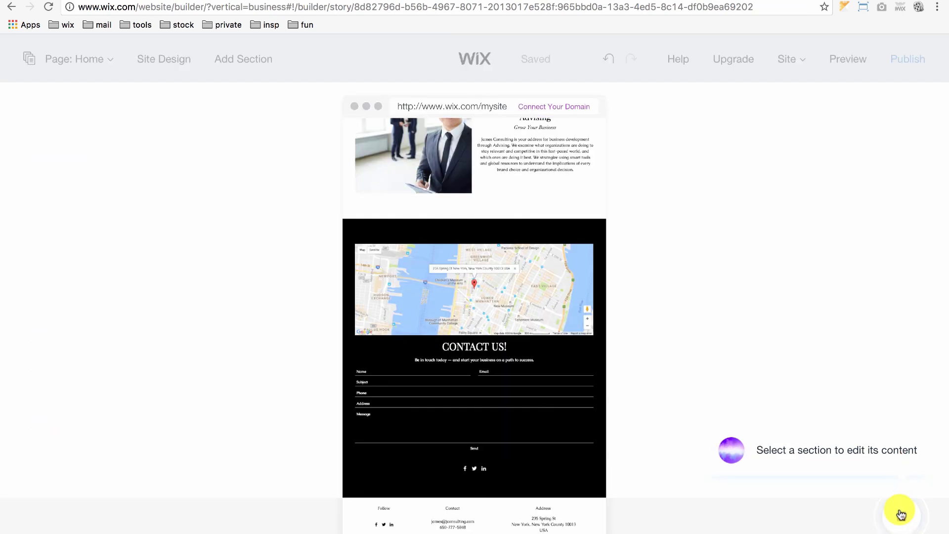
Step: Skip the Add a New Section and Add a New Page suggestions and close What's Next
click(901, 515)
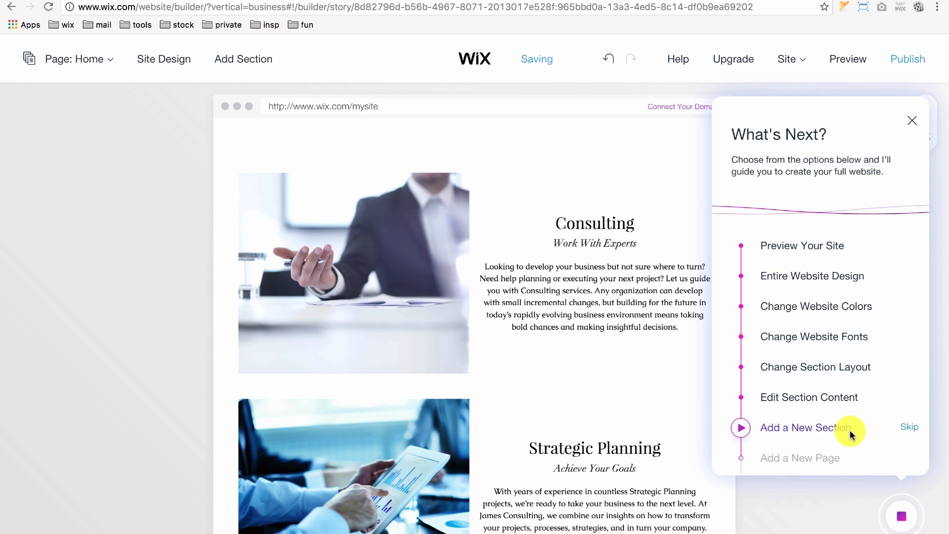
click(909, 427)
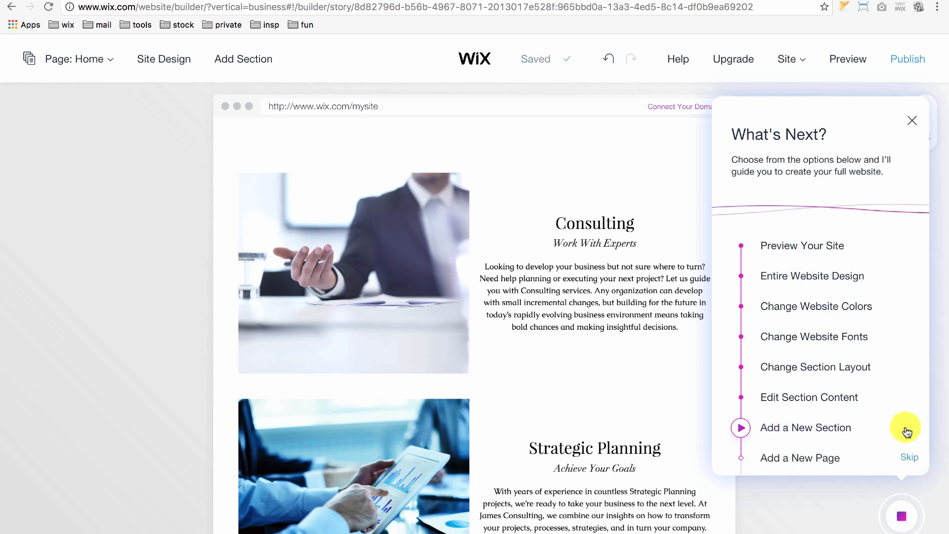
click(906, 460)
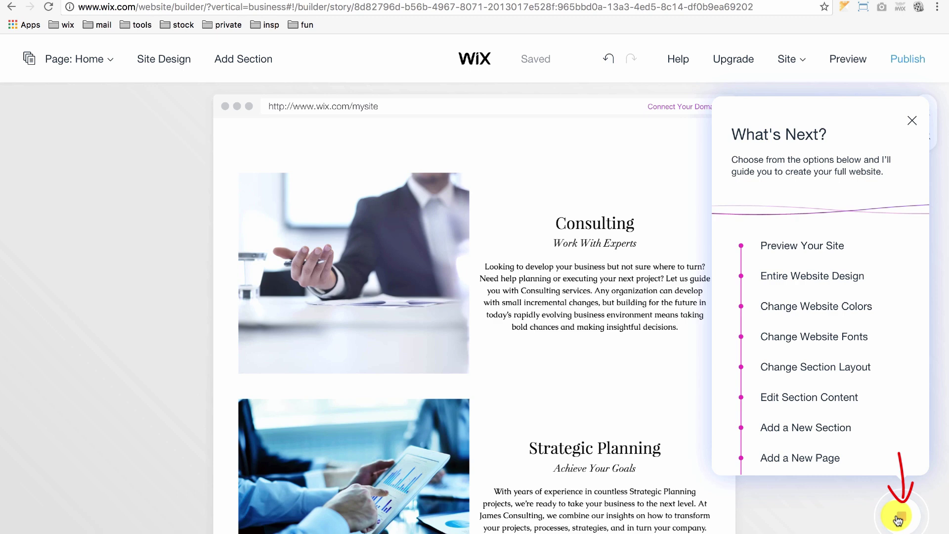
click(899, 519)
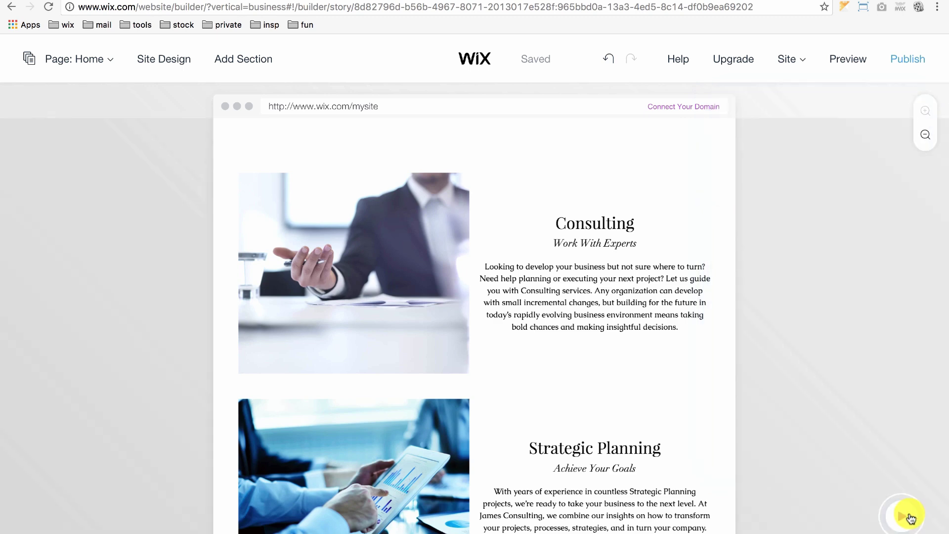
Step: Publish the site live on the free Wix.com domain
click(920, 58)
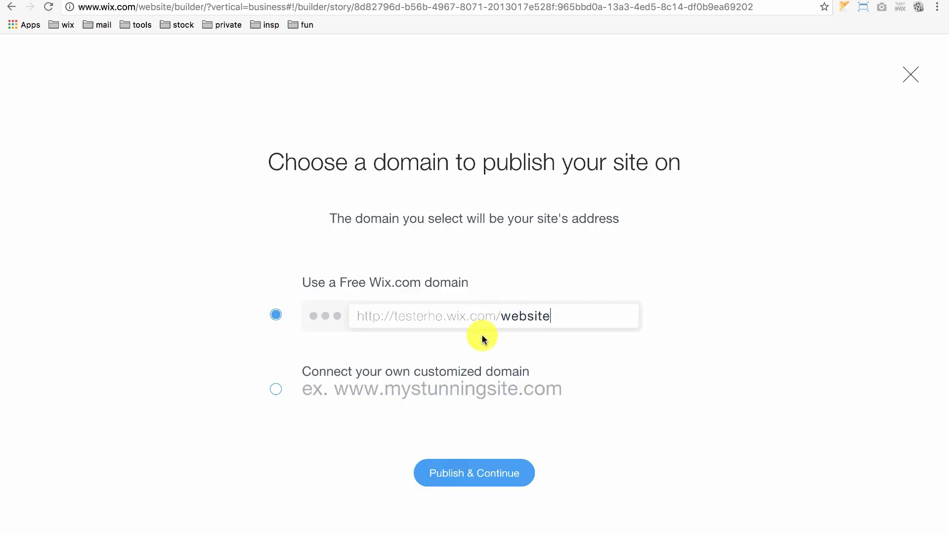
click(473, 477)
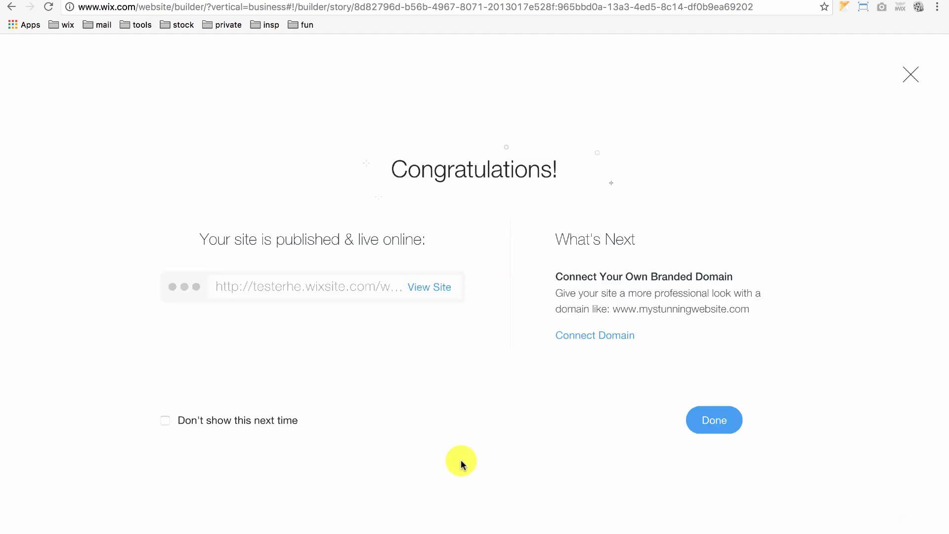
click(431, 287)
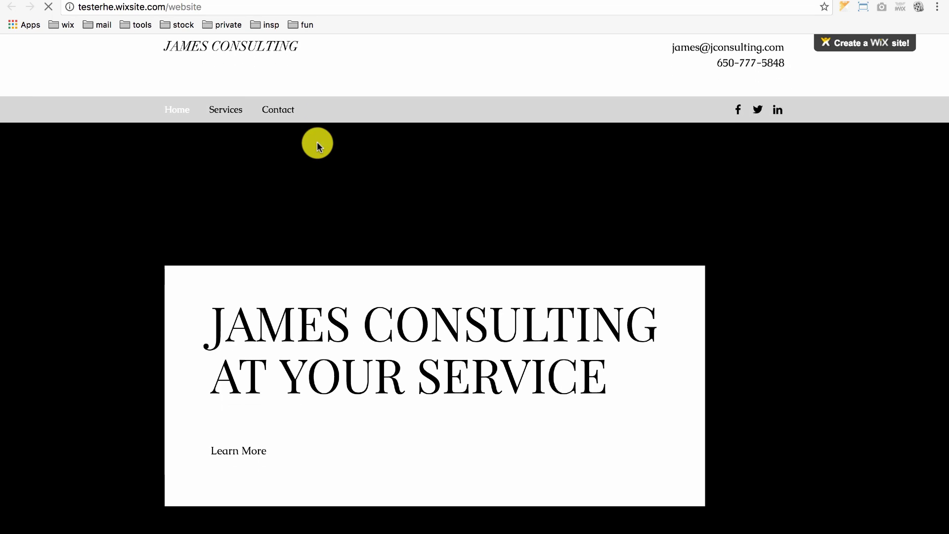
scroll(317, 143, down, 9)
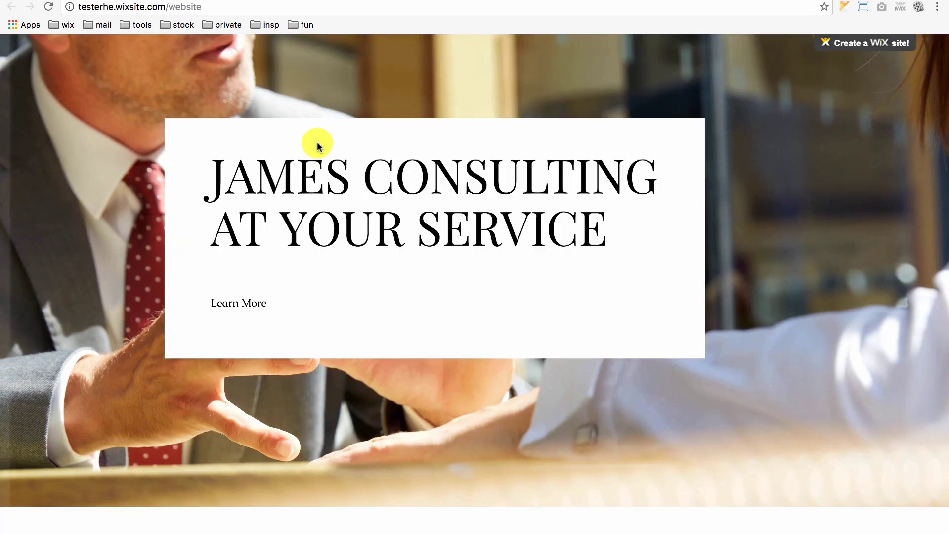
scroll(317, 146, down, 13)
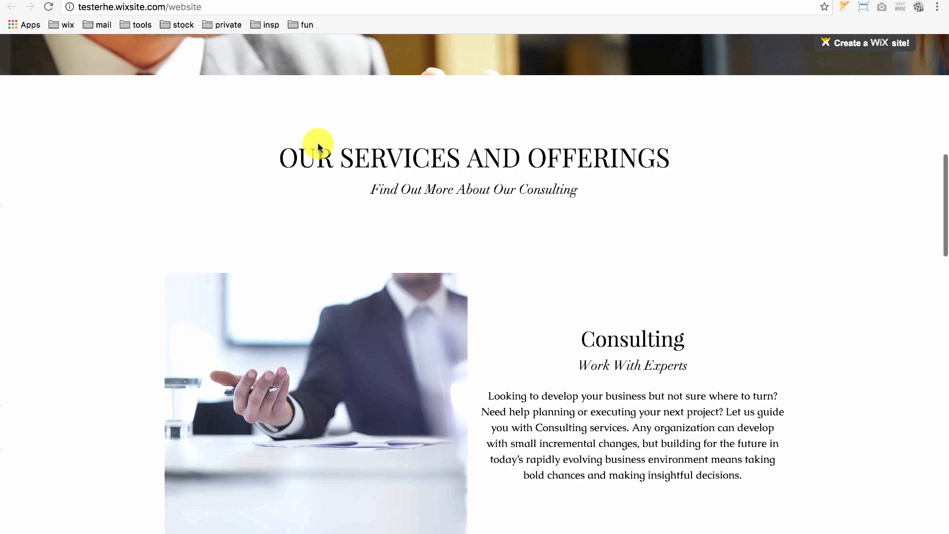
scroll(317, 145, down, 4)
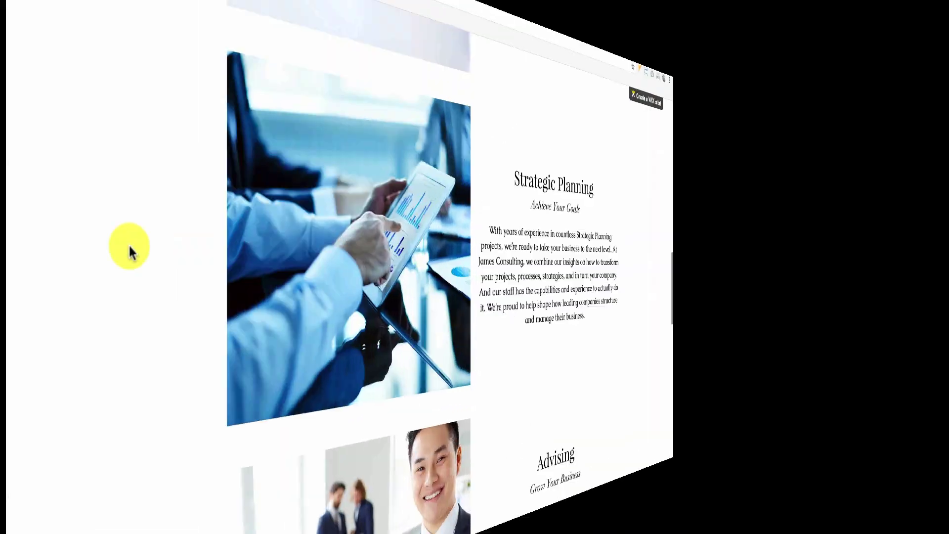
scroll(82, 255, up, 8)
scroll(83, 256, up, 6)
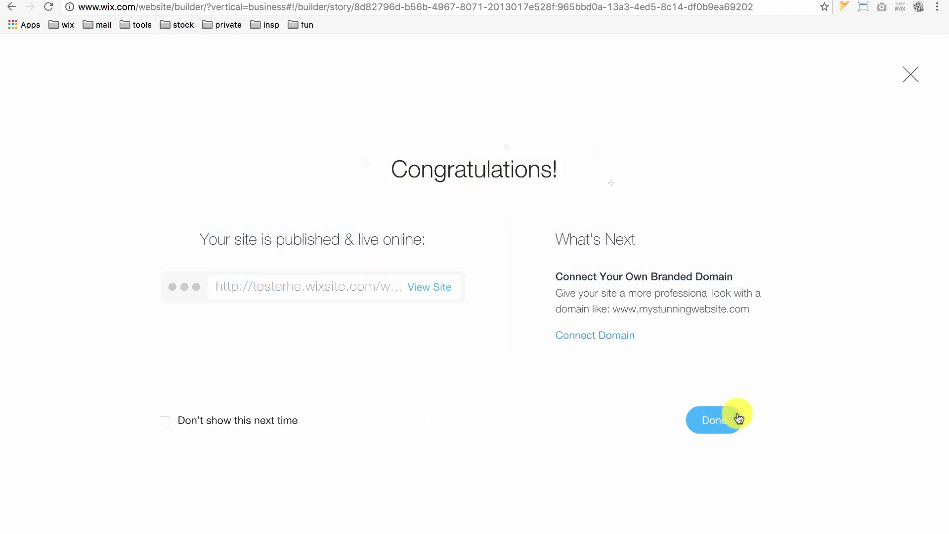
Step: Dismiss the publish confirmation and move the James Consulting site into the full Wix Editor
click(715, 419)
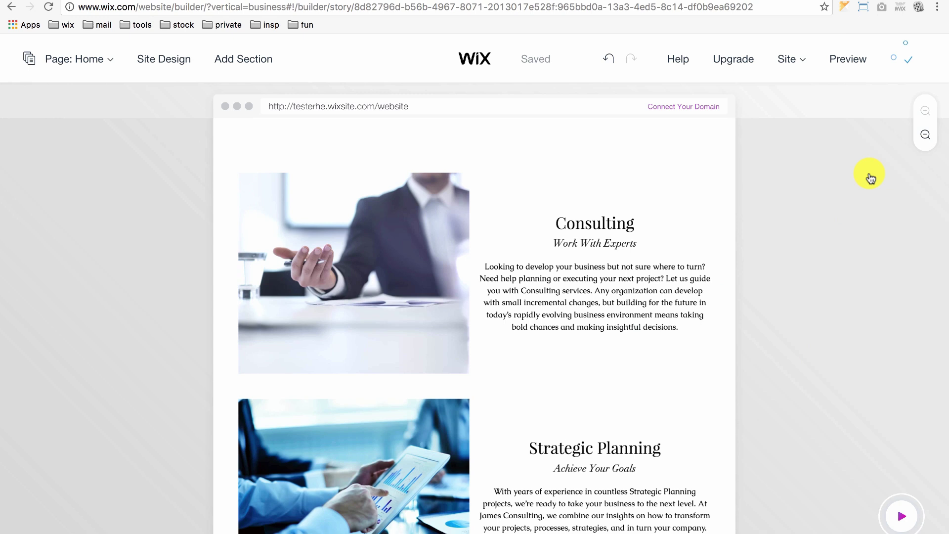
click(791, 59)
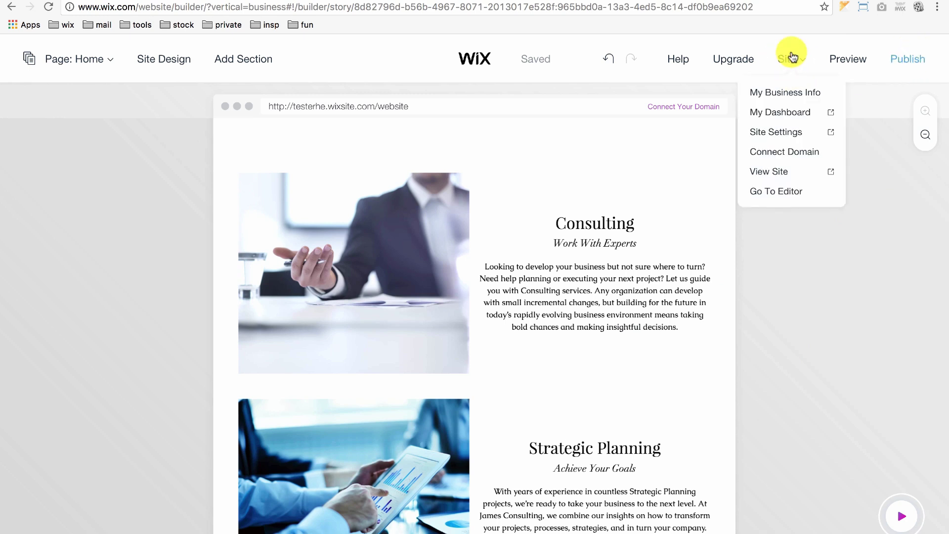
click(786, 192)
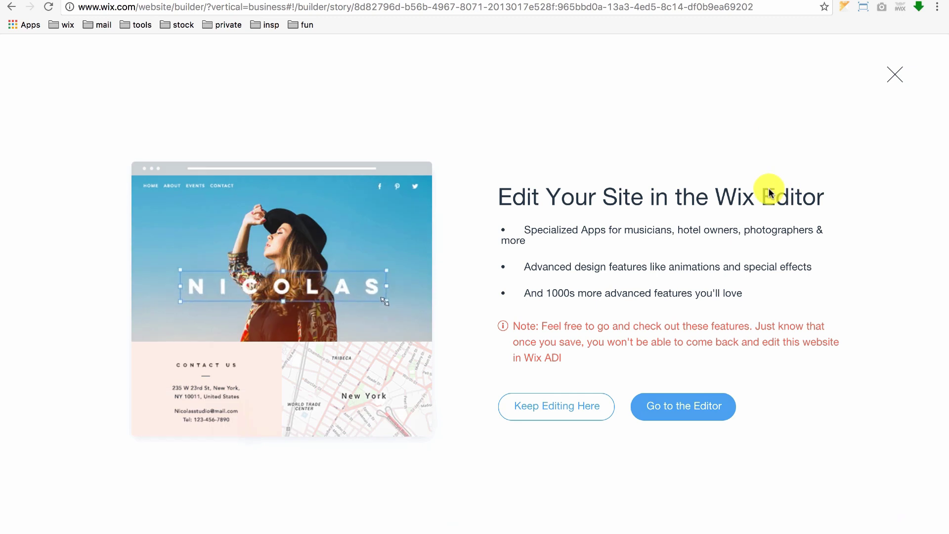
click(683, 407)
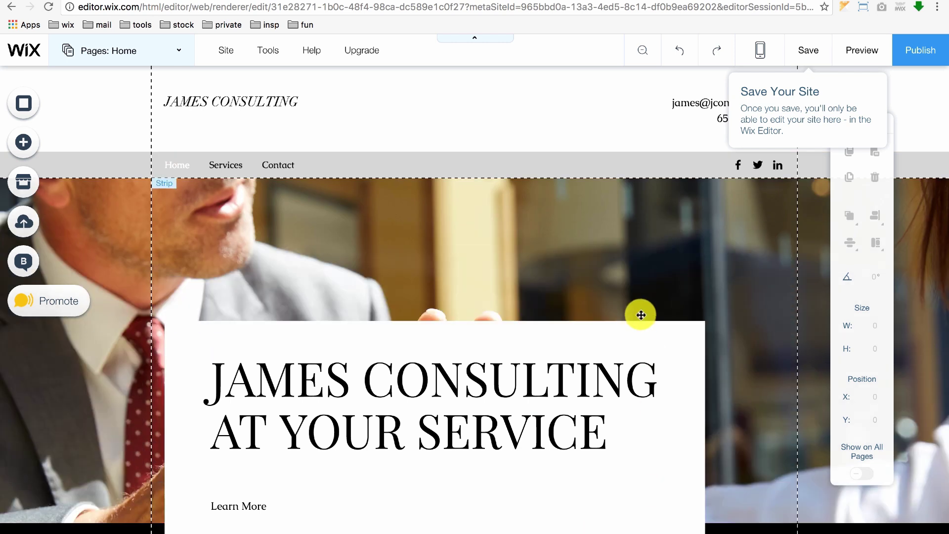
Step: Set the hero strip background to the free Business video Urban View
click(531, 249)
click(490, 232)
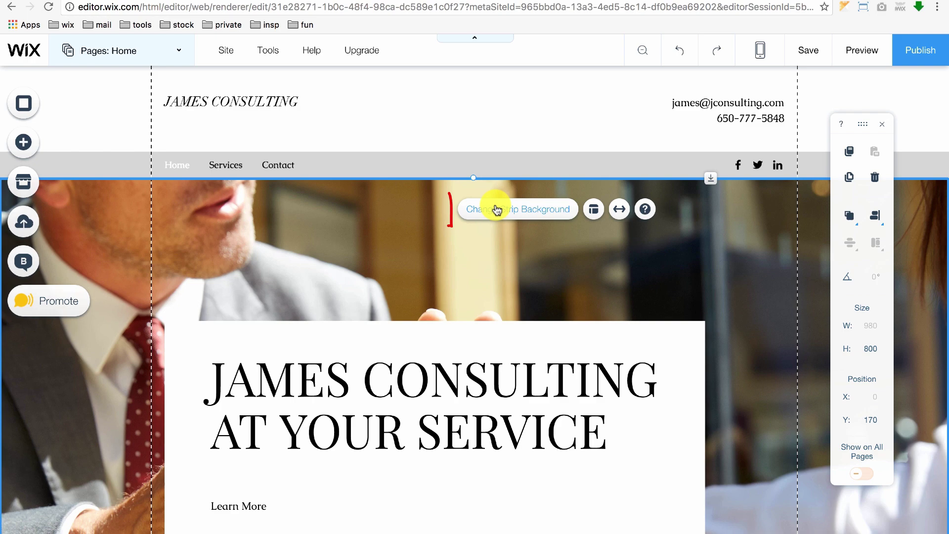
click(497, 210)
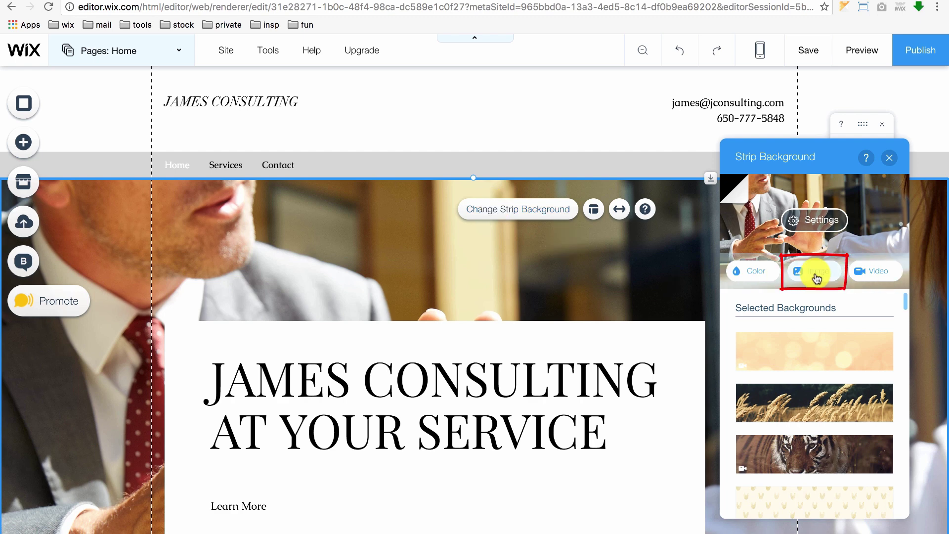
click(817, 277)
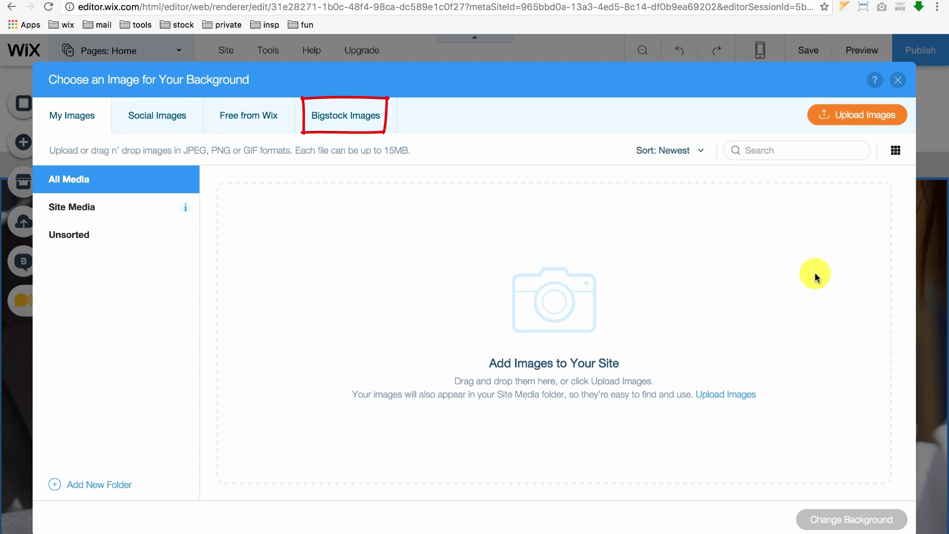
click(897, 80)
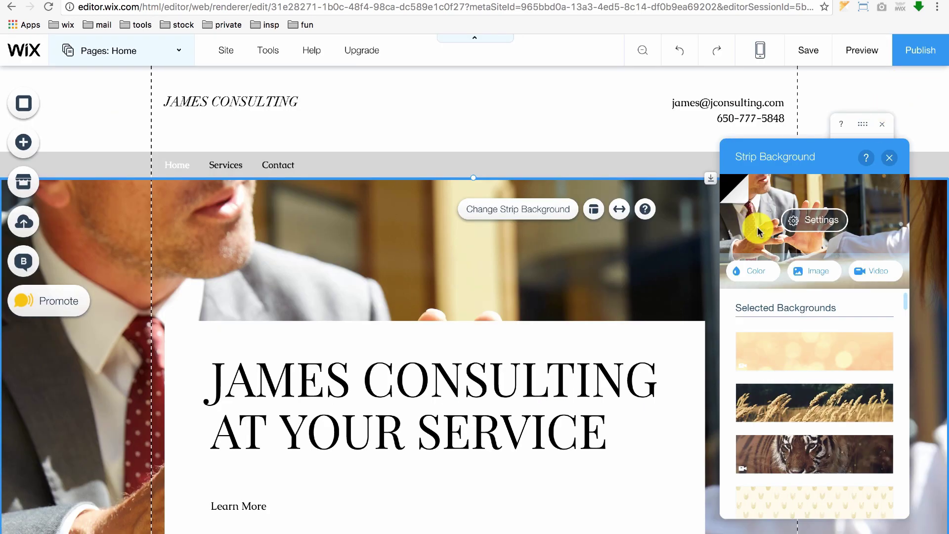
click(875, 273)
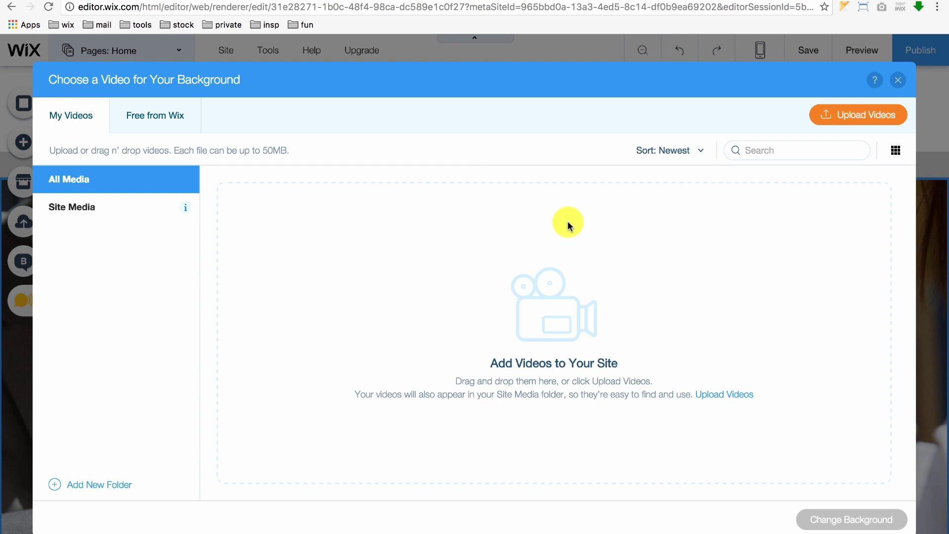
click(140, 123)
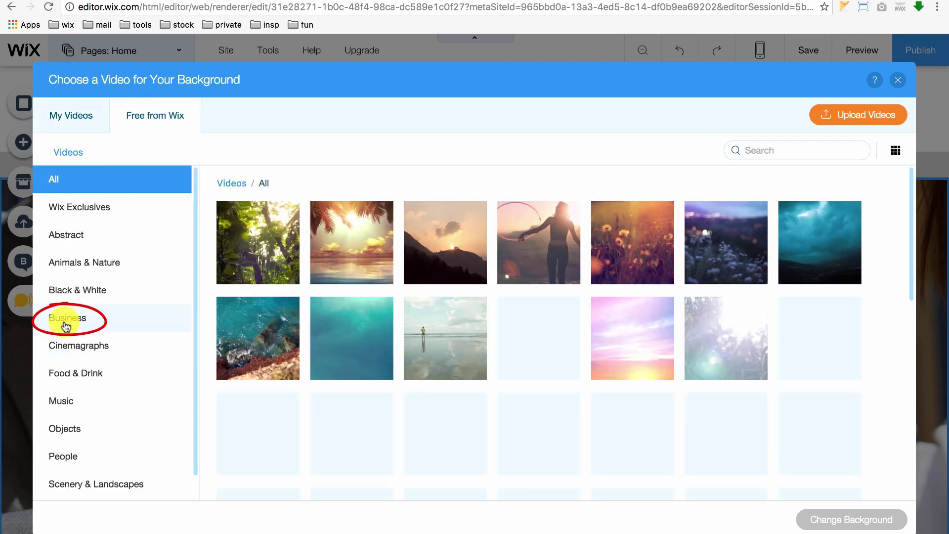
click(62, 319)
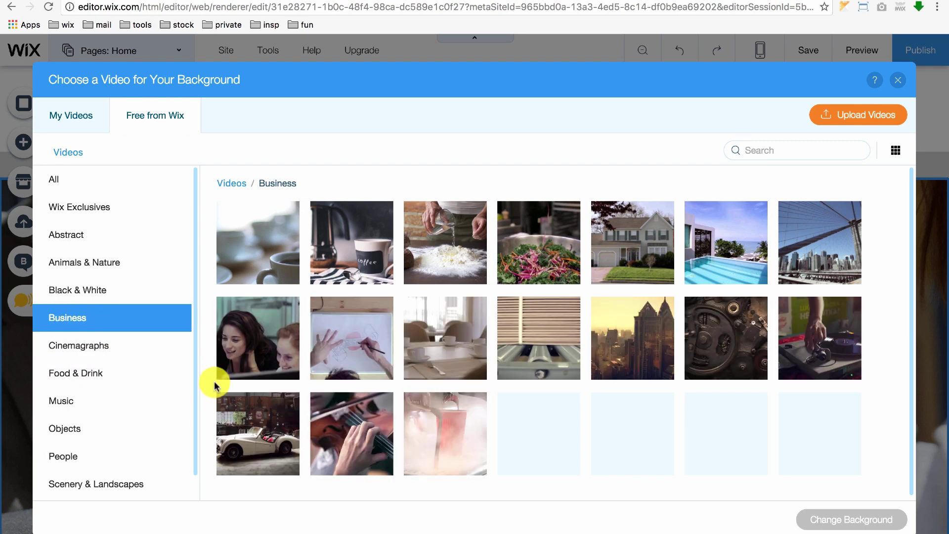
click(625, 333)
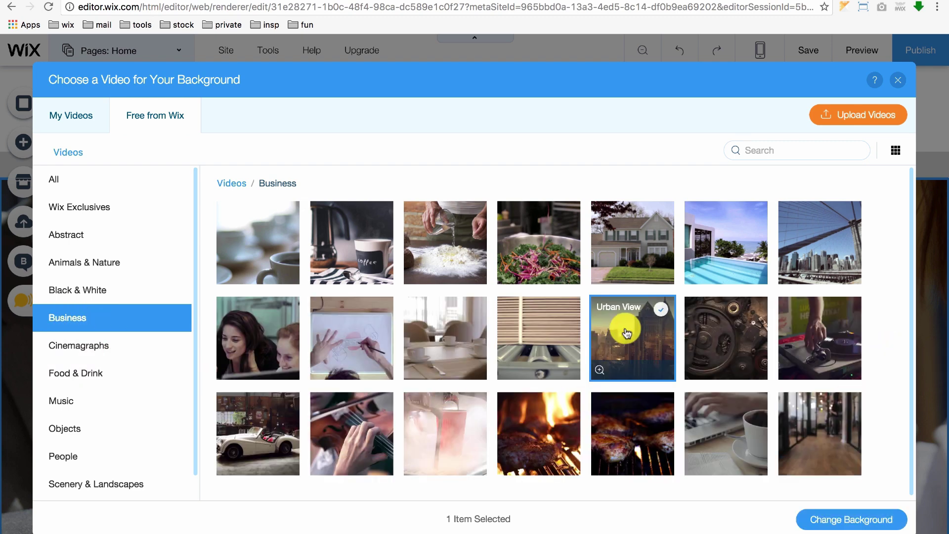
click(847, 519)
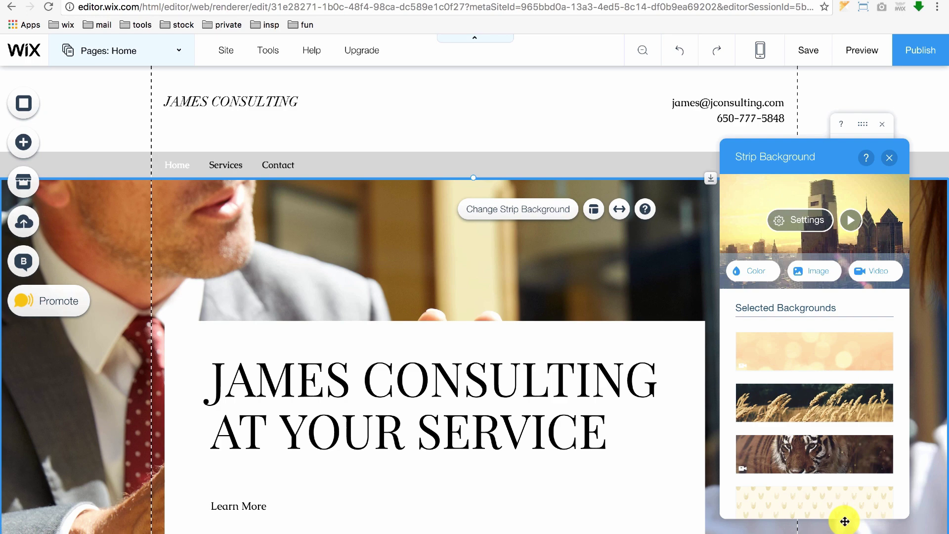
scroll(549, 236, down, 3)
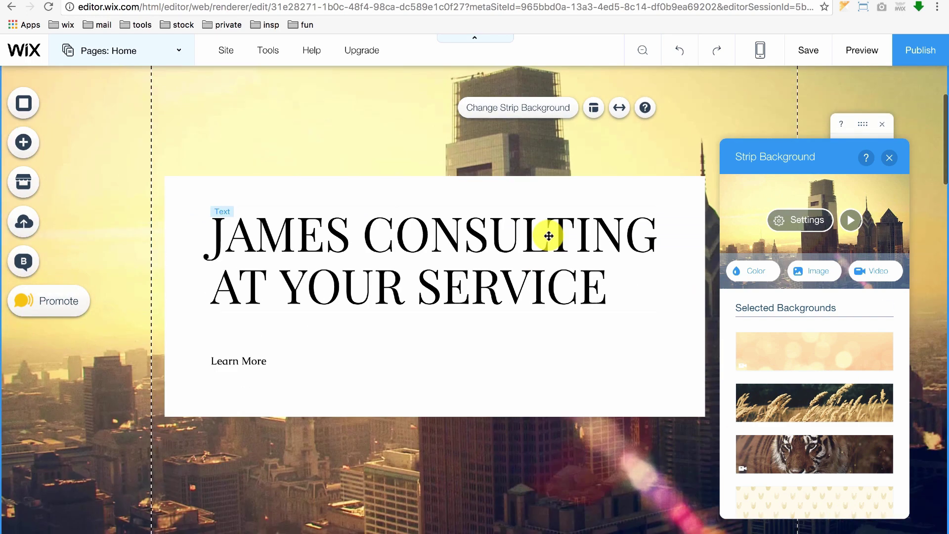
Step: Append 'Today' to the Advising subtitle so it reads 'Grow Your Business Today'
click(889, 159)
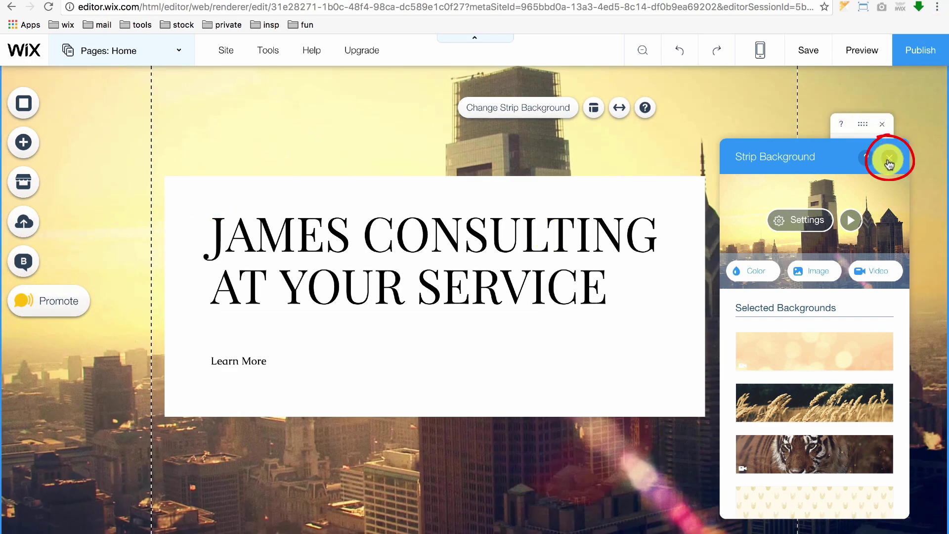
scroll(471, 309, down, 8)
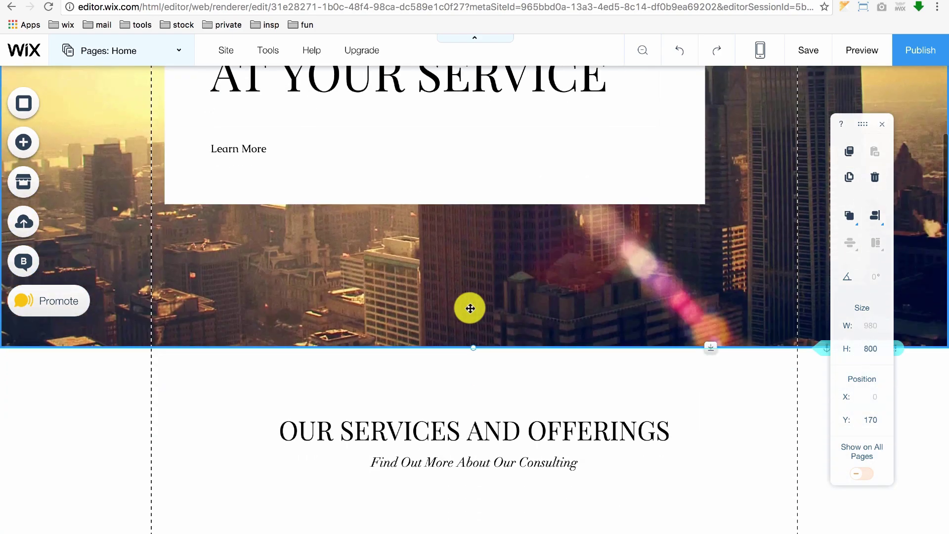
scroll(471, 312, down, 15)
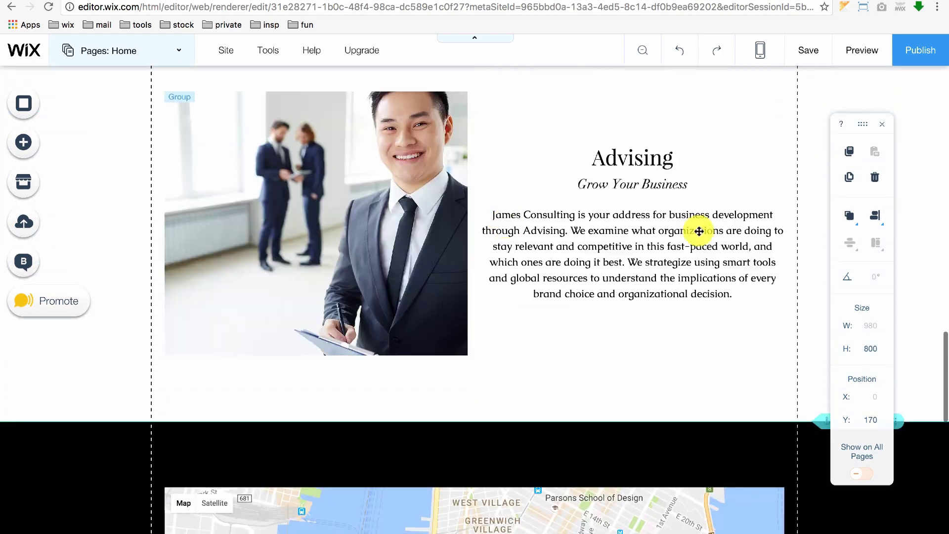
click(612, 185)
click(612, 185)
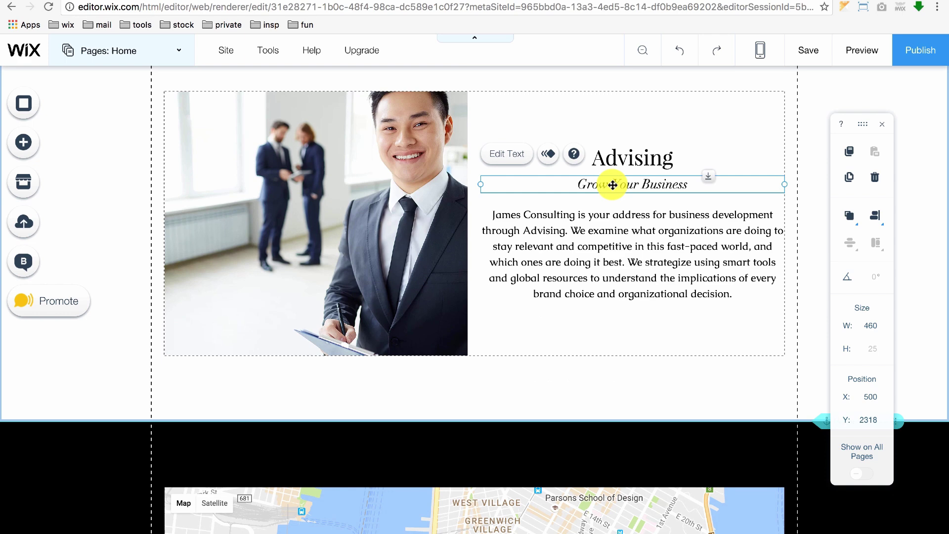
click(512, 157)
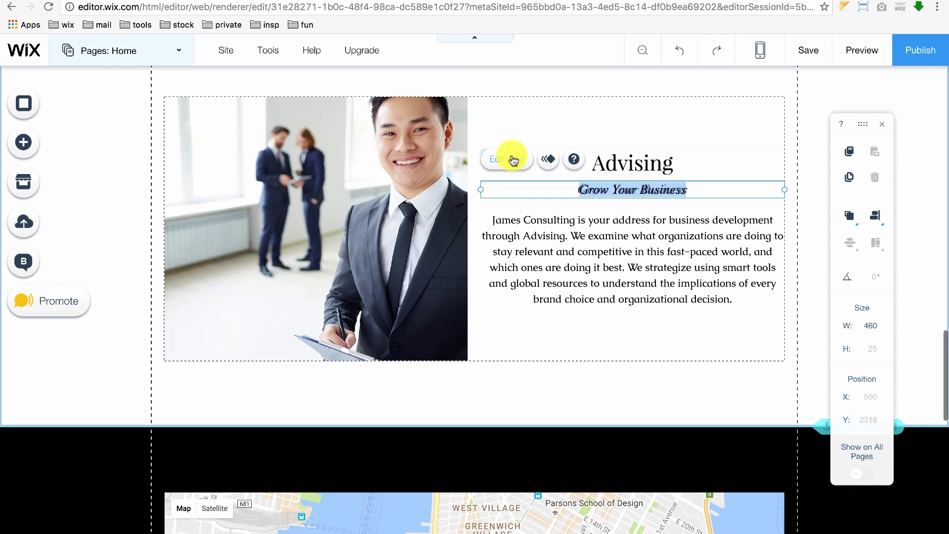
click(686, 189)
text(Tod)
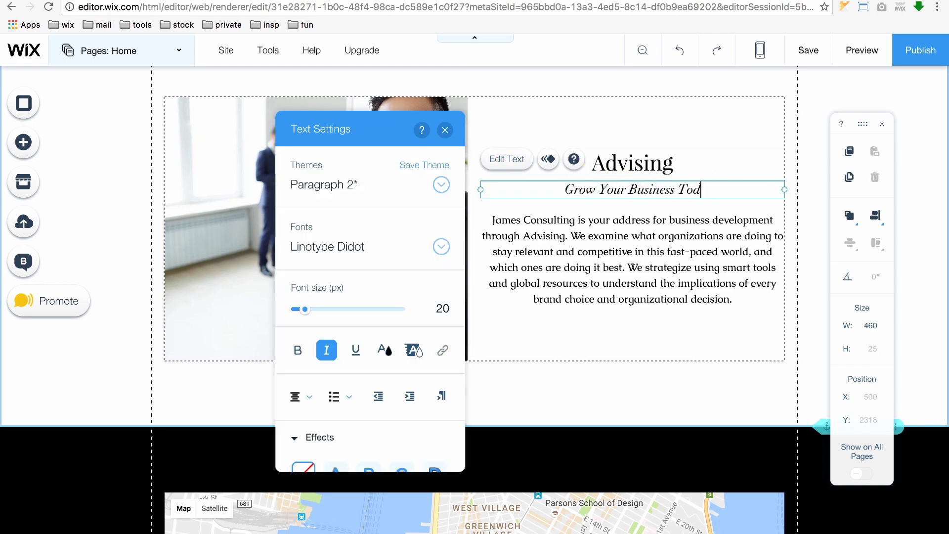
text(ay)
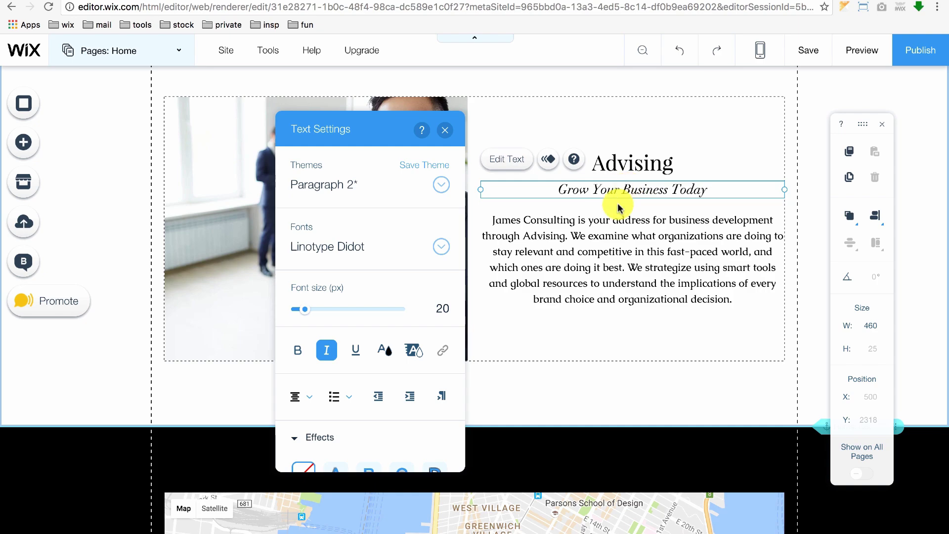
click(759, 220)
scroll(754, 288, up, 20)
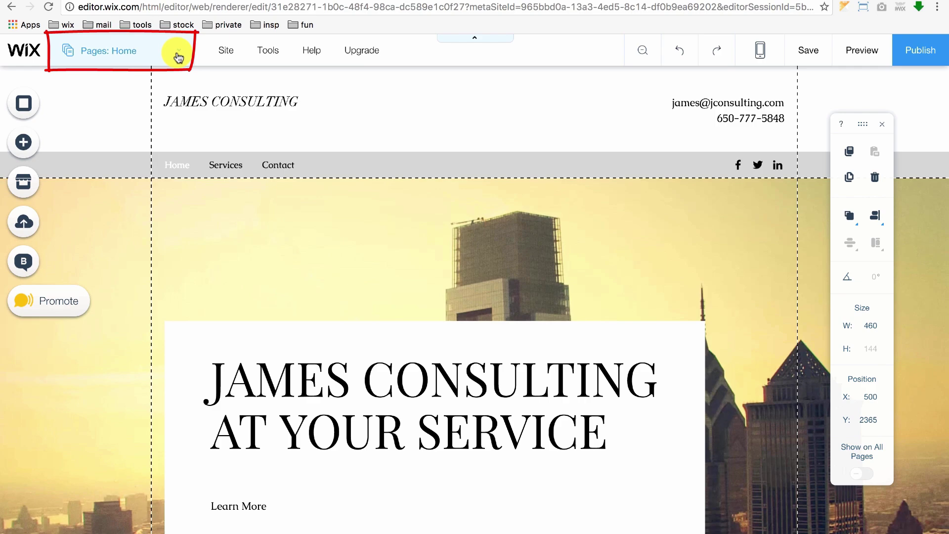
Step: Switch to the Services page, then save all changes and publish the site
click(177, 54)
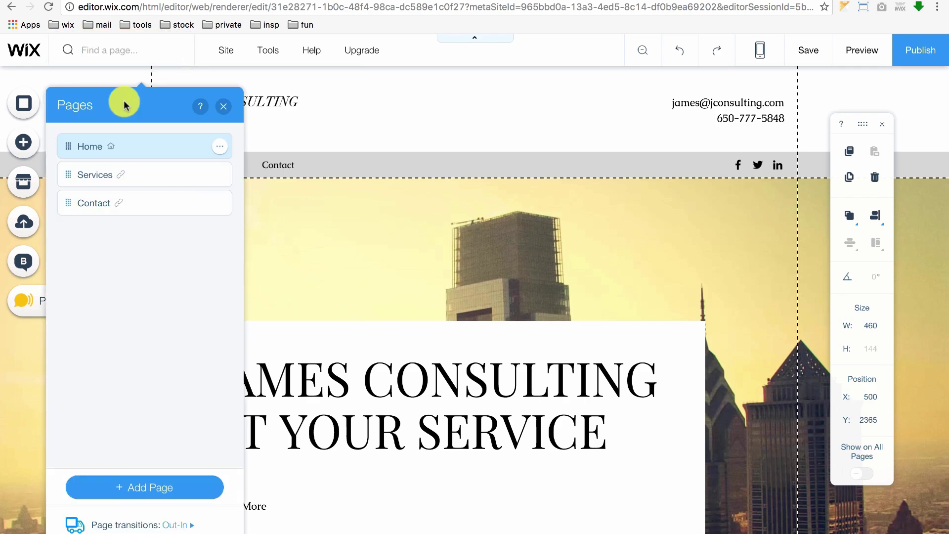
click(95, 168)
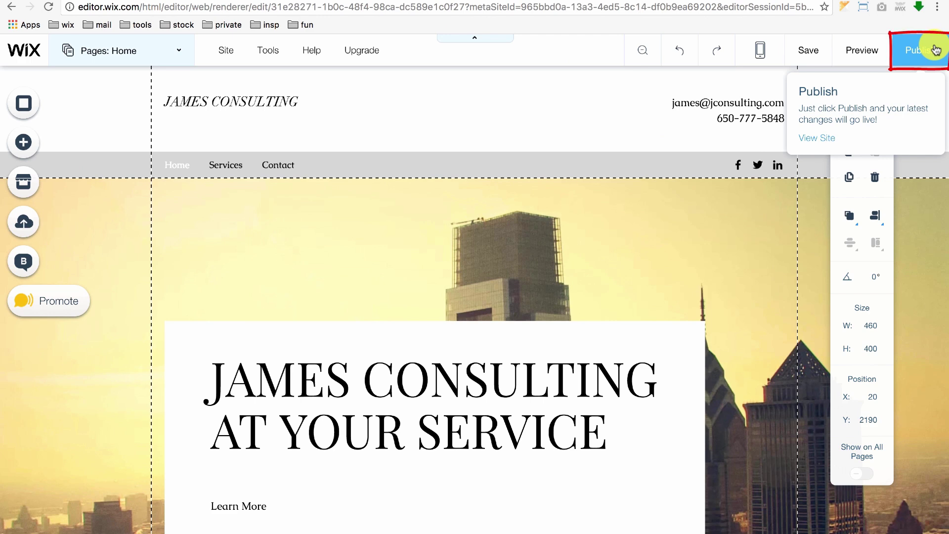
click(936, 50)
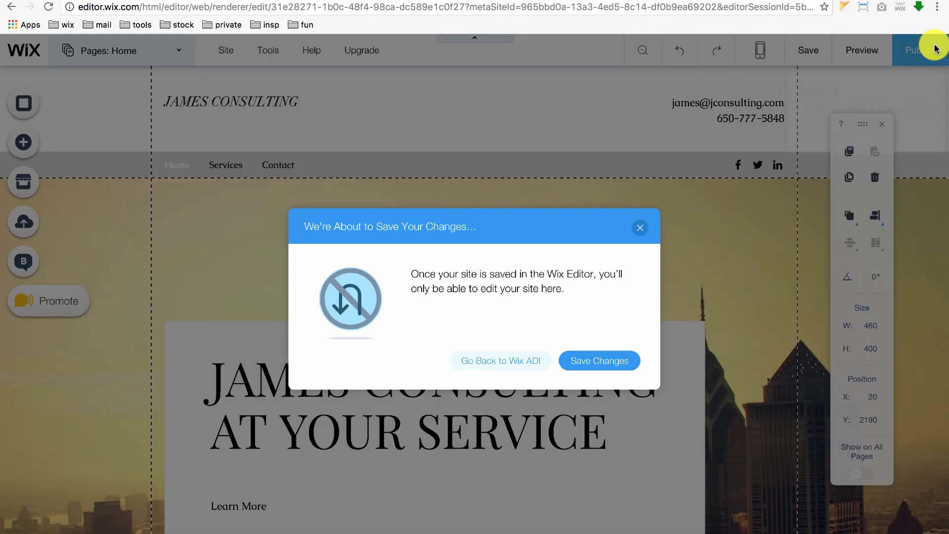
click(593, 361)
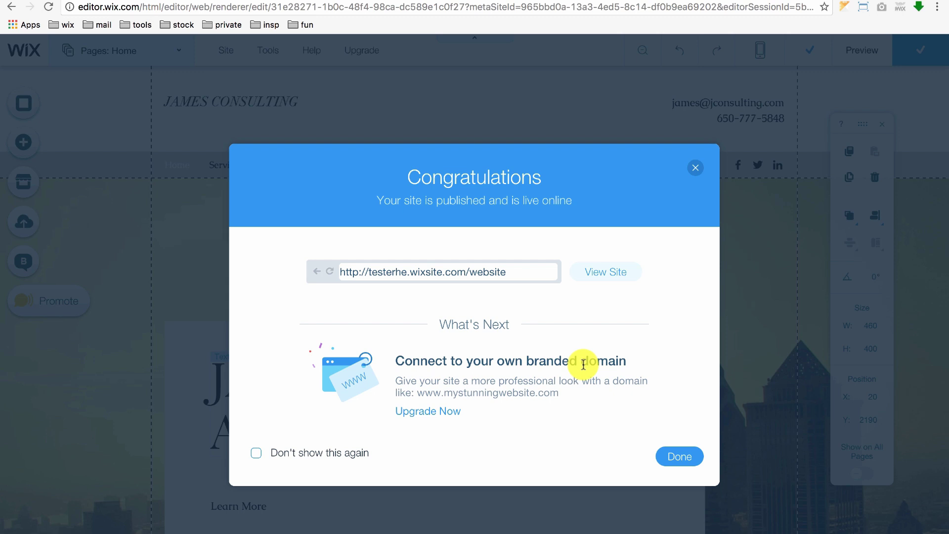
Step: Open the live James Consulting site from the Congratulations dialog and scroll down it
click(602, 280)
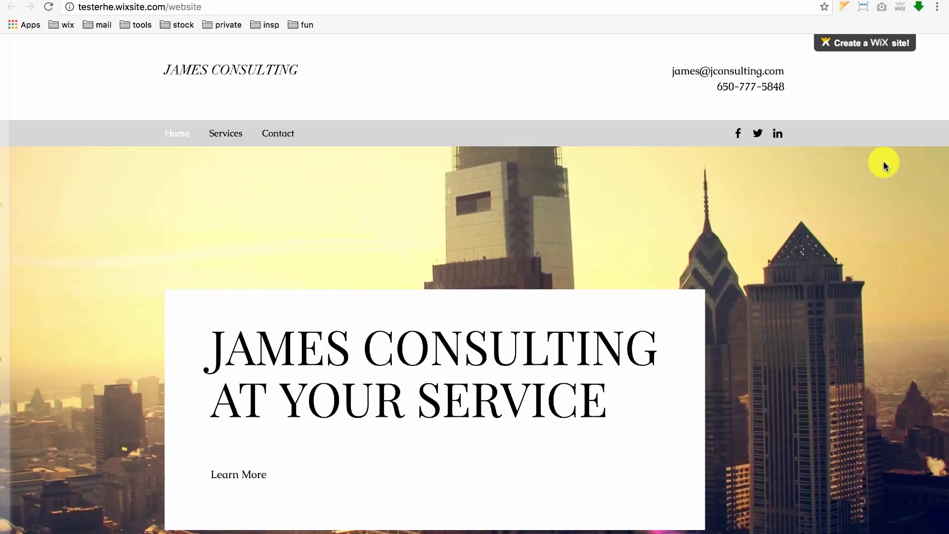
scroll(887, 160, down, 3)
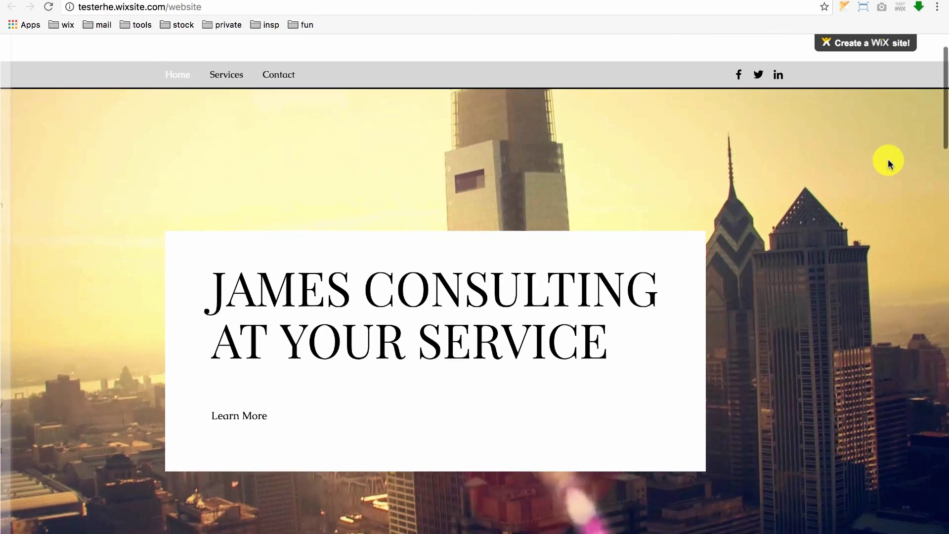